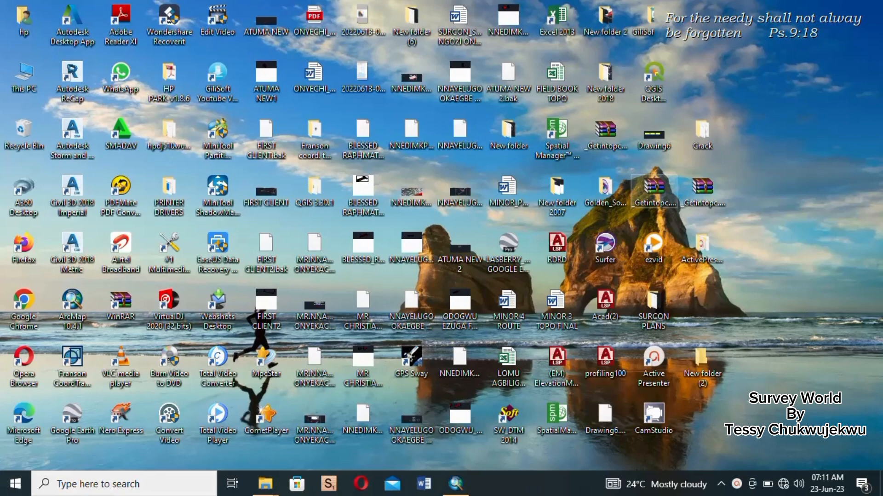
- Bring the open, untitled ArcMap window to the front
mouse_move(455, 483)
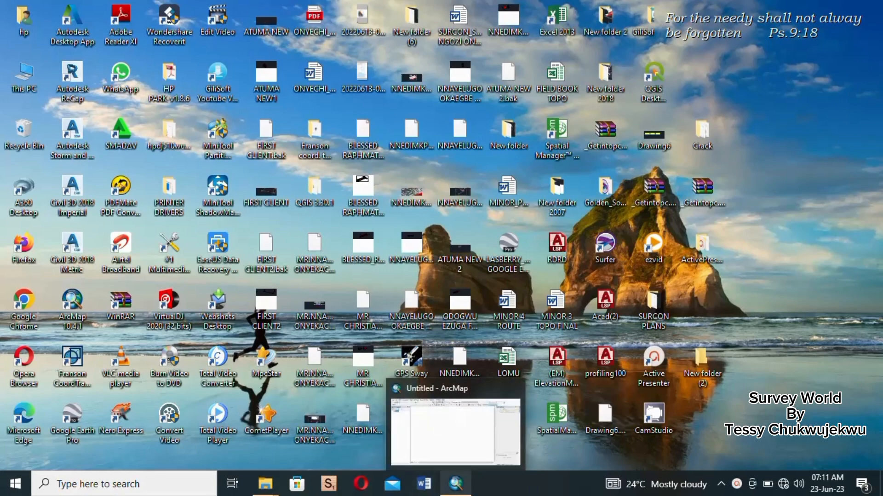
mouse_move(455, 431)
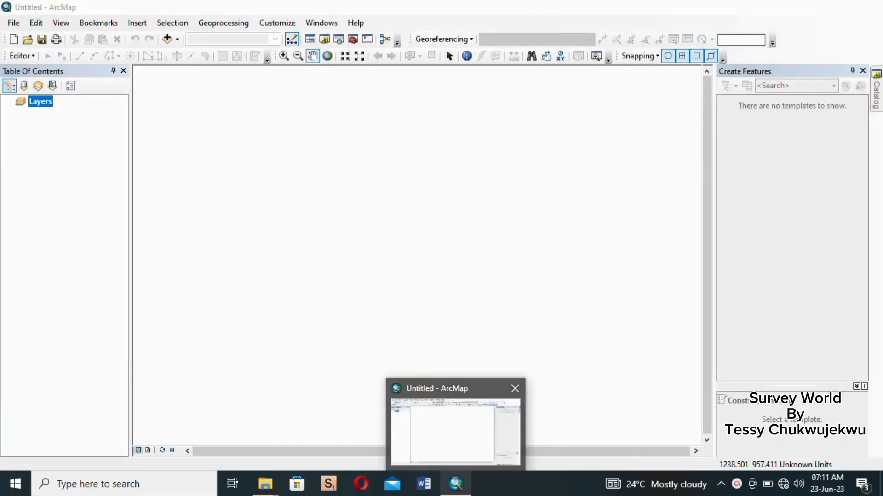
click(434, 432)
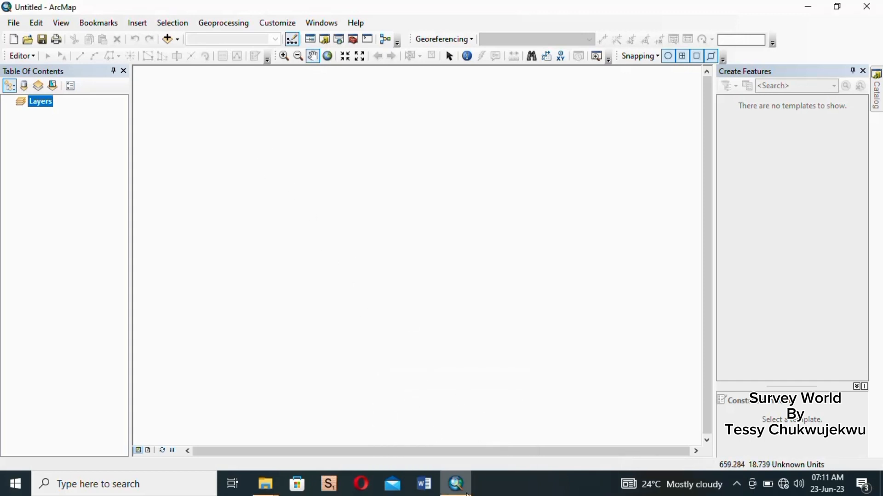
mouse_move(457, 488)
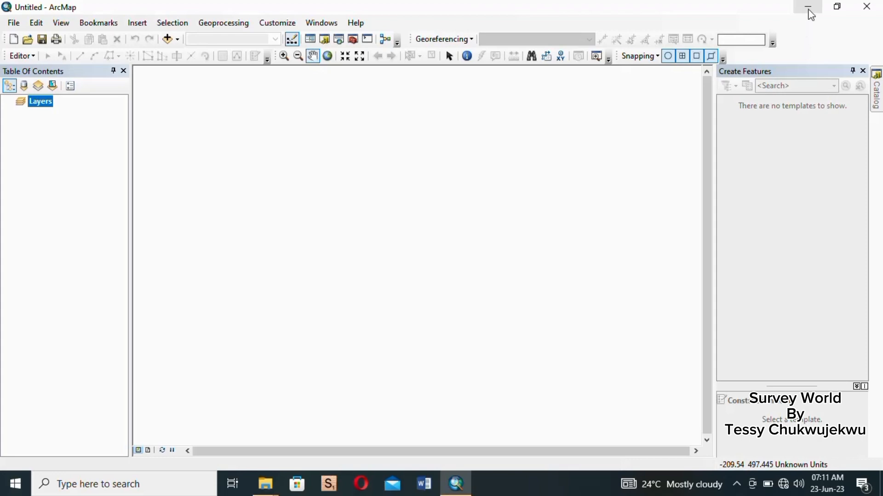
- Open the desktop folder New folder (2) to check the NAU TOPOGRAPHIC MAP image, and return to ArcMap
click(809, 8)
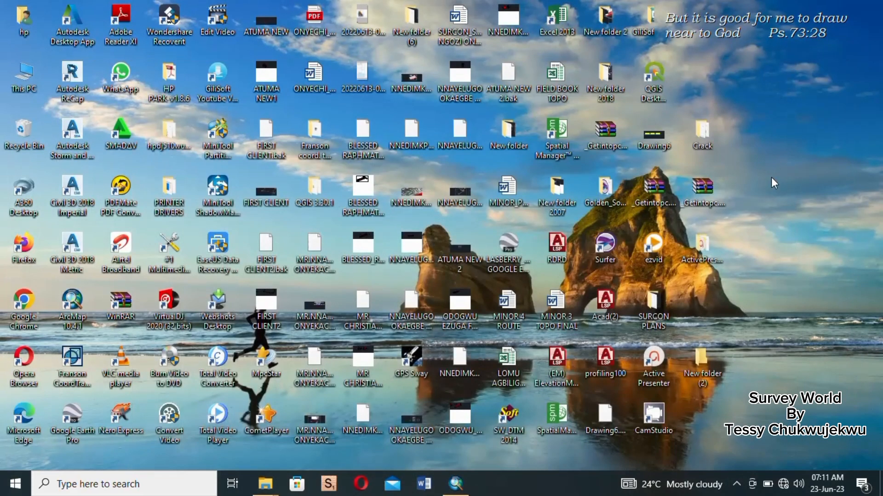
double_click(704, 363)
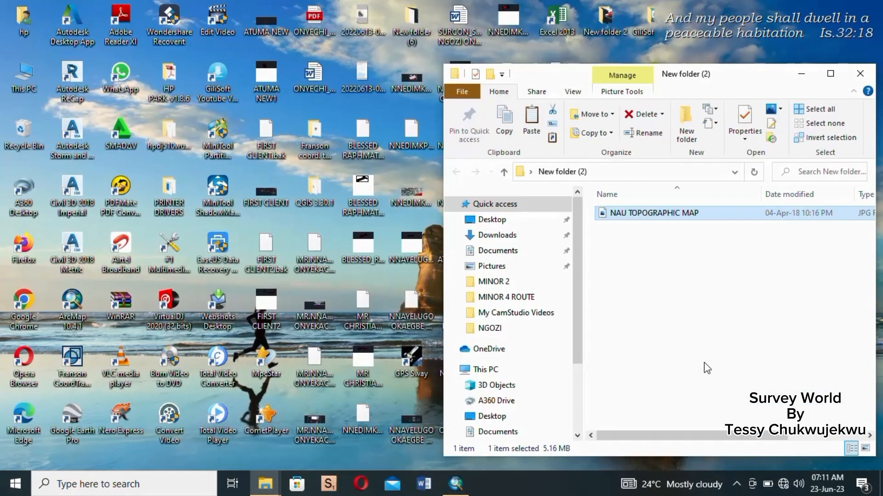
click(830, 76)
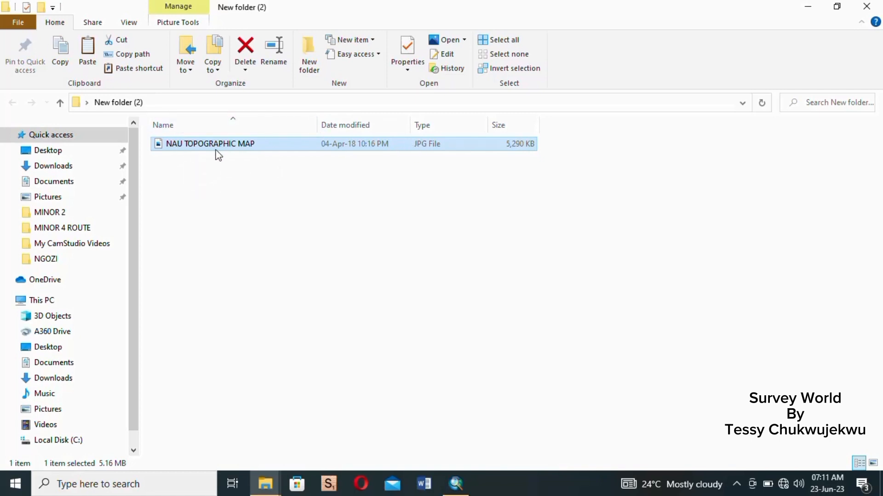
click(454, 485)
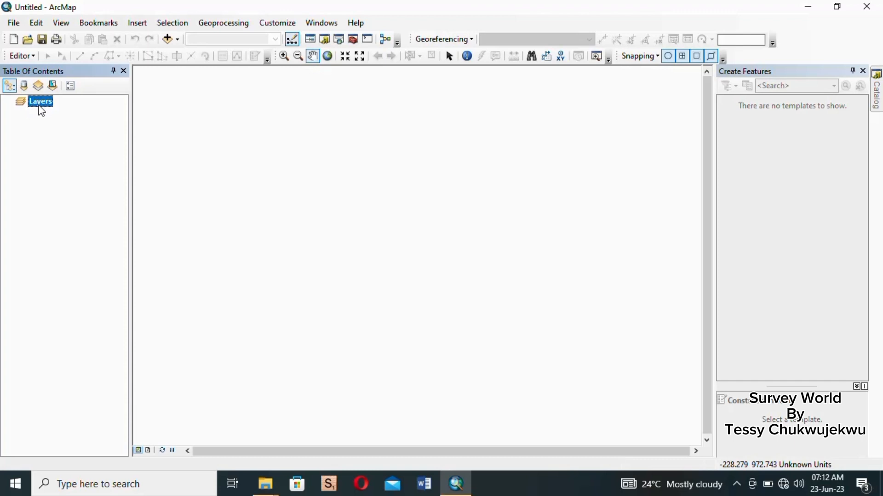
- Set the Layers data frame's coordinate system to Projected, UTM, Africa, Minna UTM Zone 32N and apply it
right_click(39, 100)
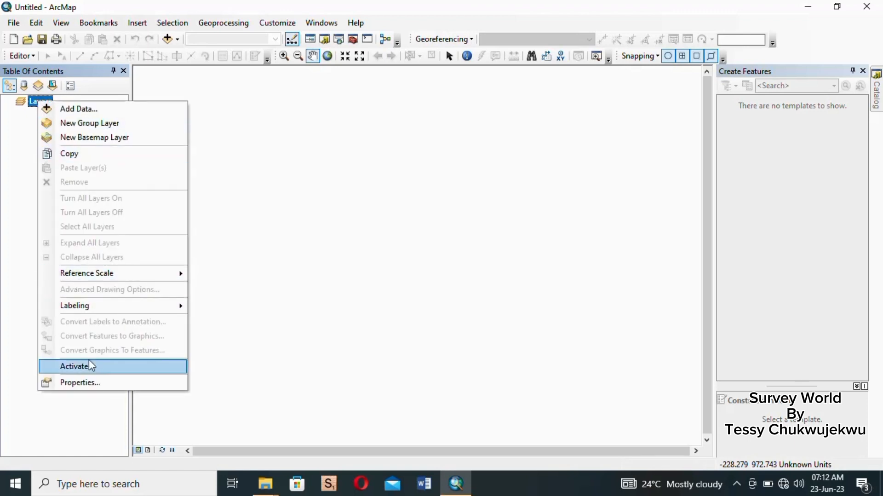
click(90, 383)
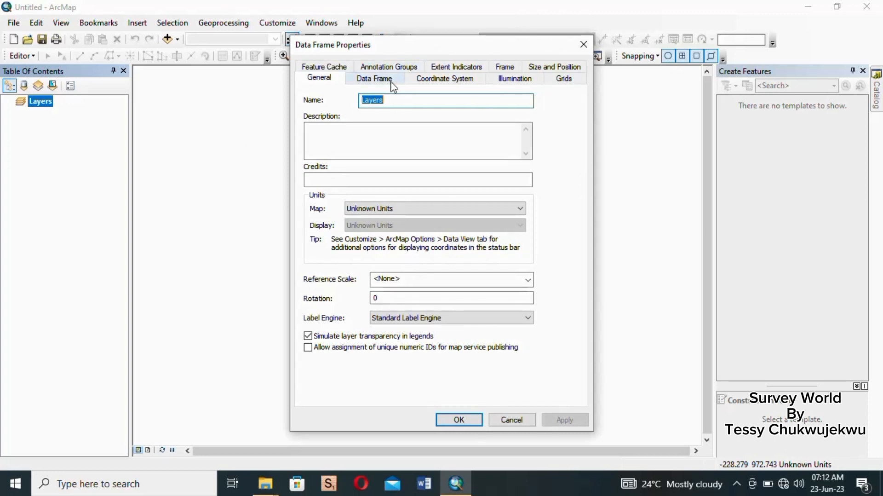
click(430, 85)
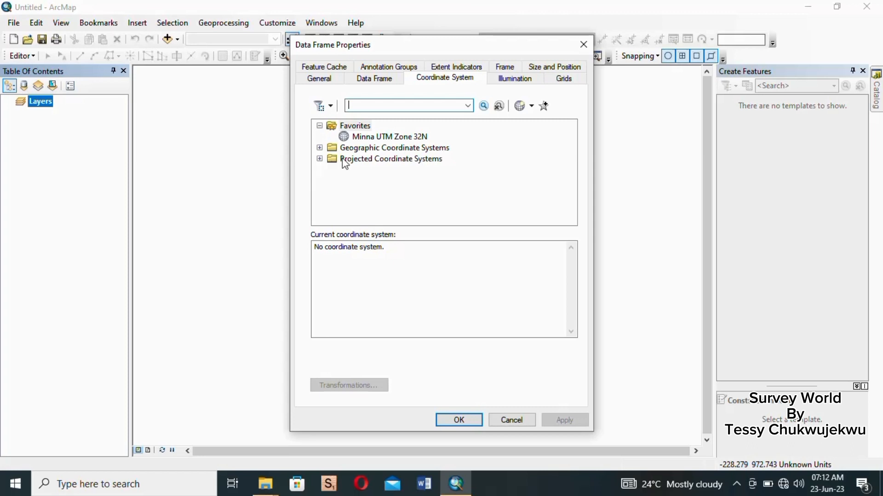
click(319, 158)
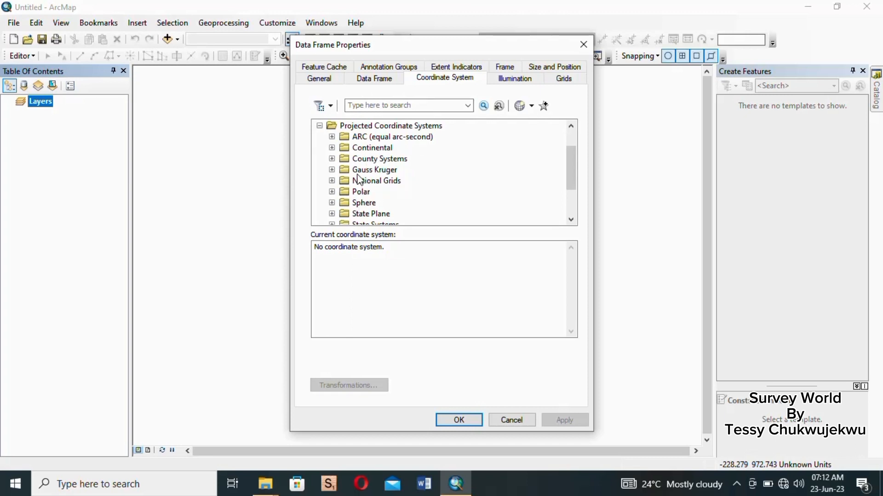
scroll(360, 181, down, 2)
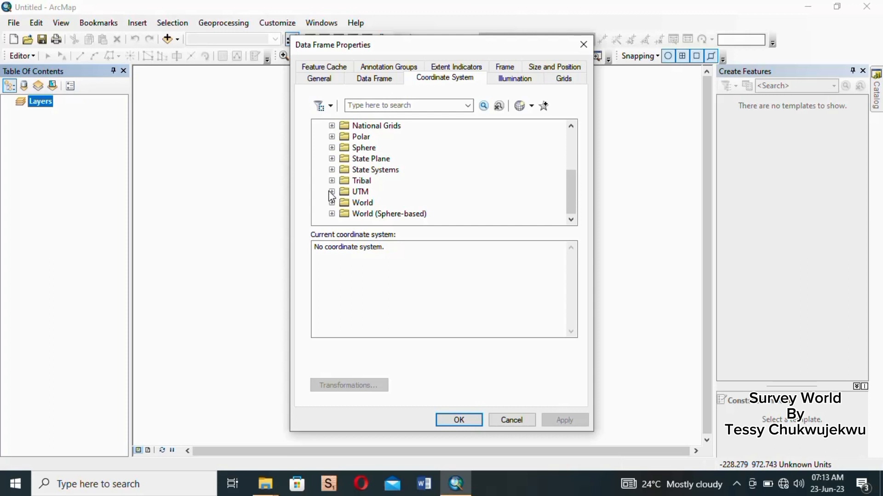
click(332, 192)
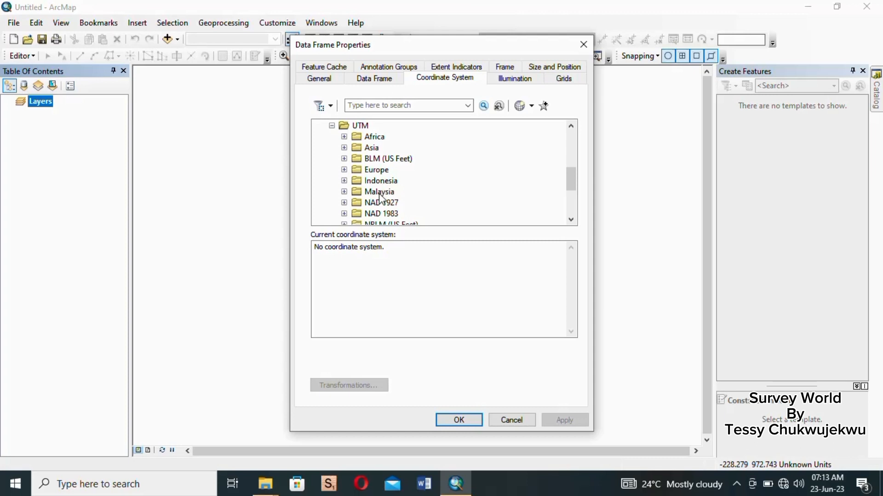
click(344, 137)
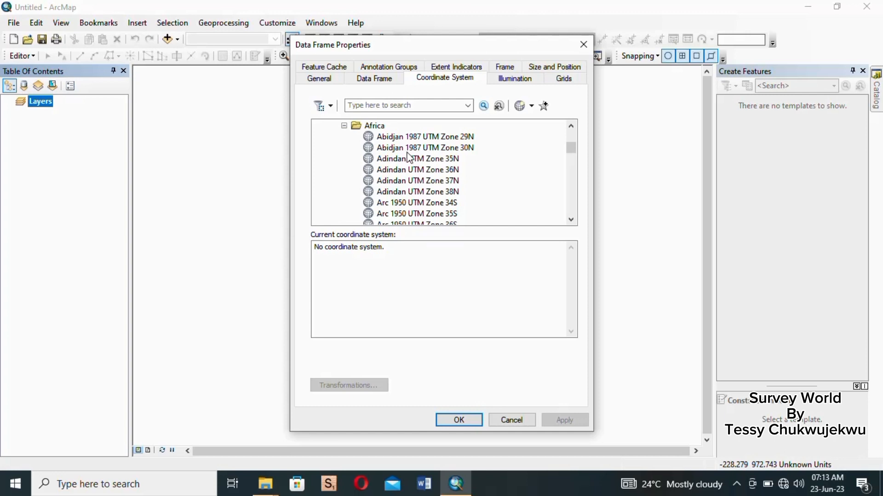
scroll(411, 158, down, 1)
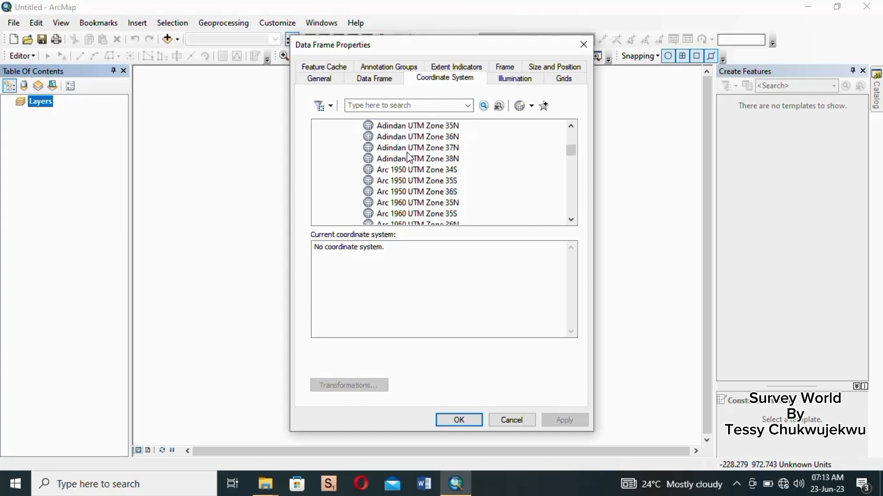
scroll(411, 157, down, 13)
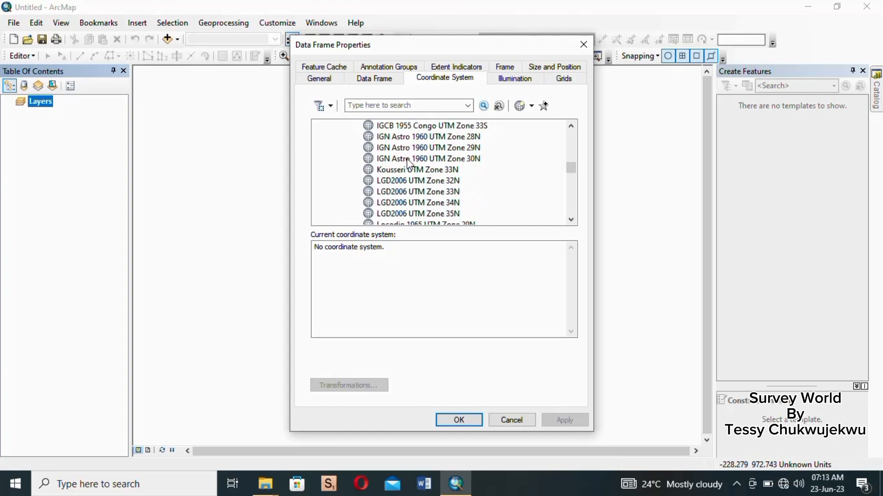
scroll(410, 163, down, 3)
scroll(411, 163, down, 2)
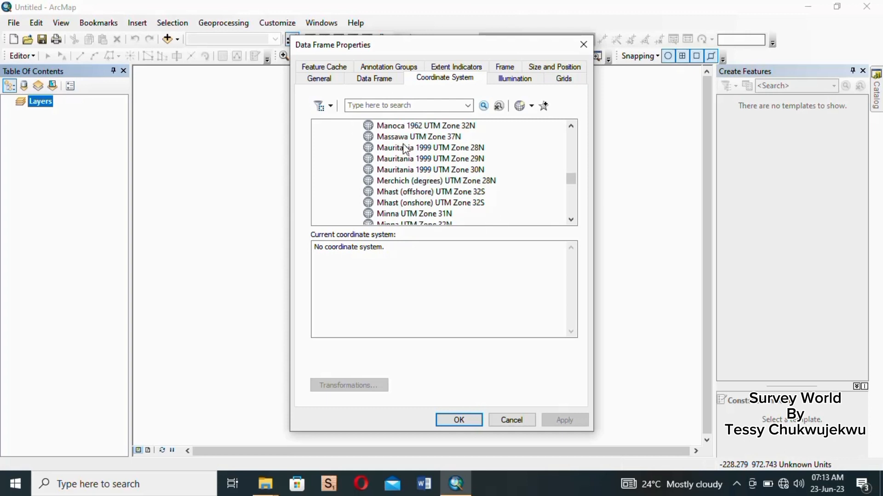
scroll(406, 149, down, 2)
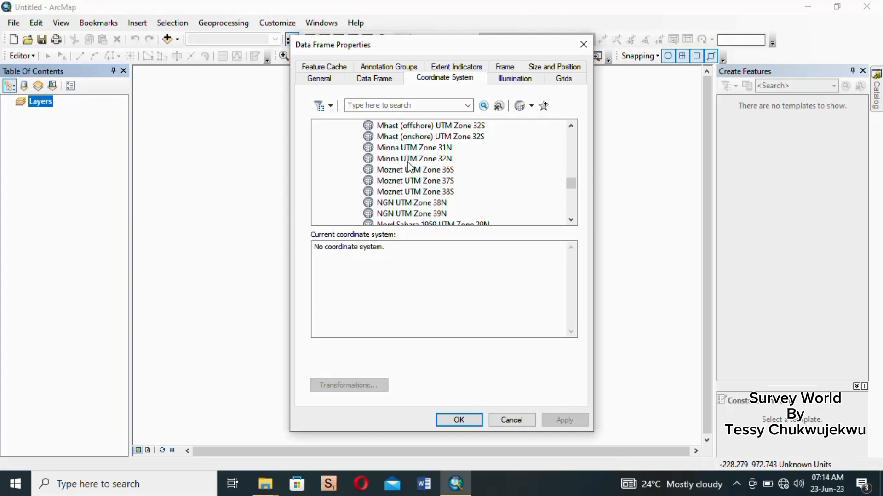
click(431, 162)
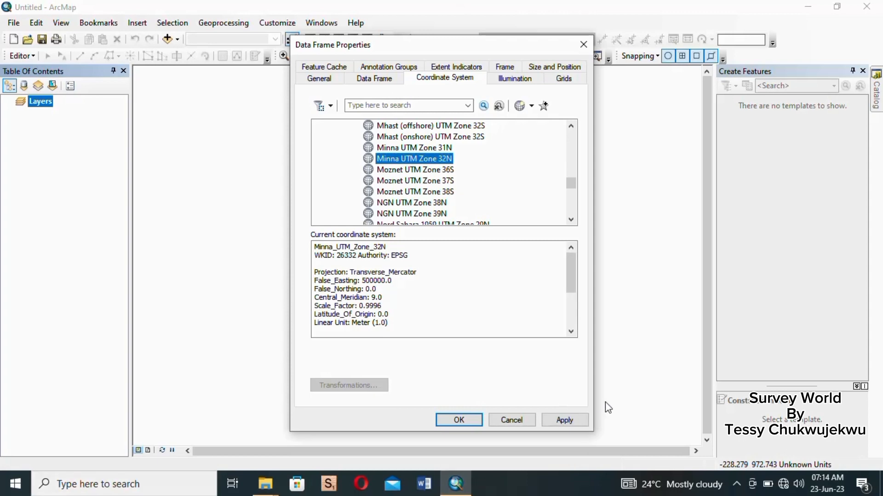
click(573, 420)
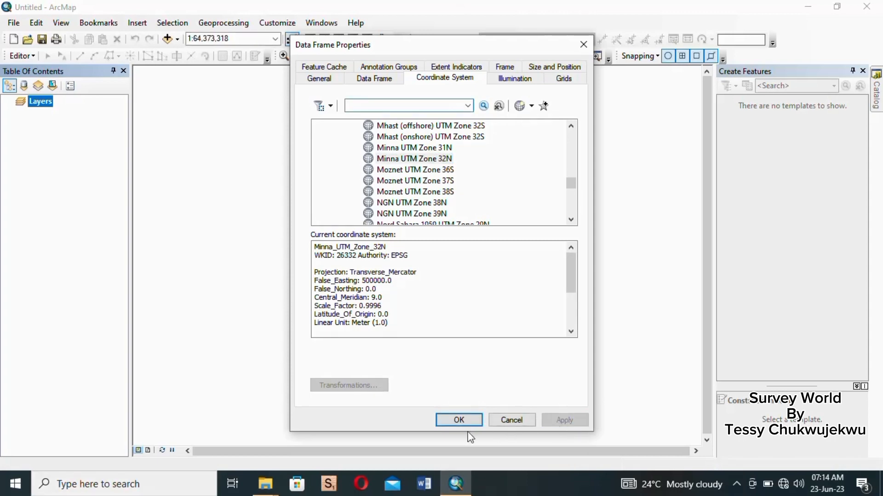
click(457, 418)
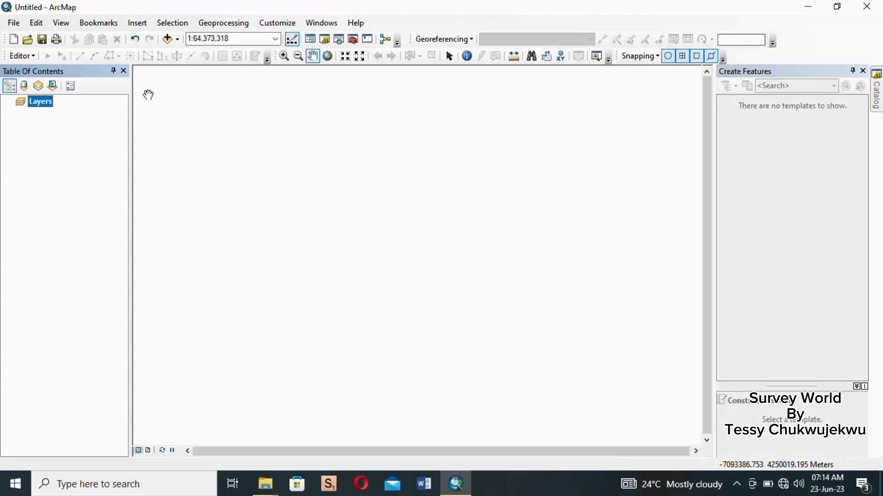
- Open Add Data and create a folder connection to the Desktop
click(167, 42)
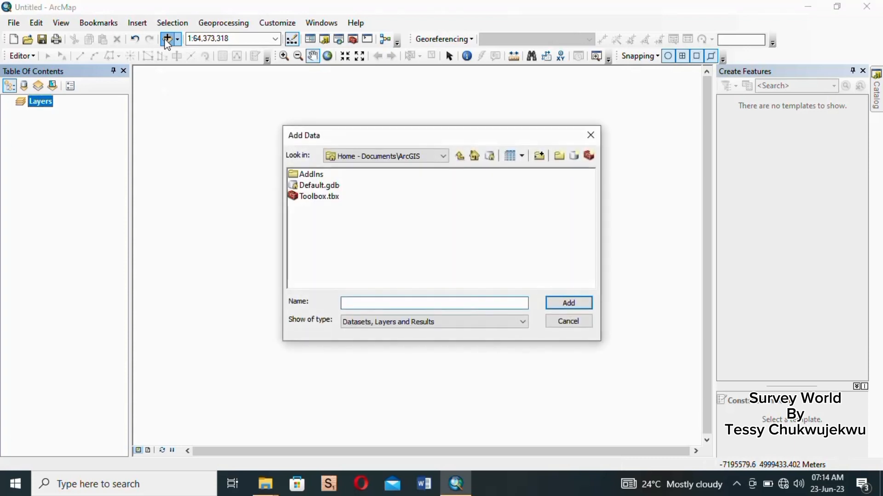
click(541, 161)
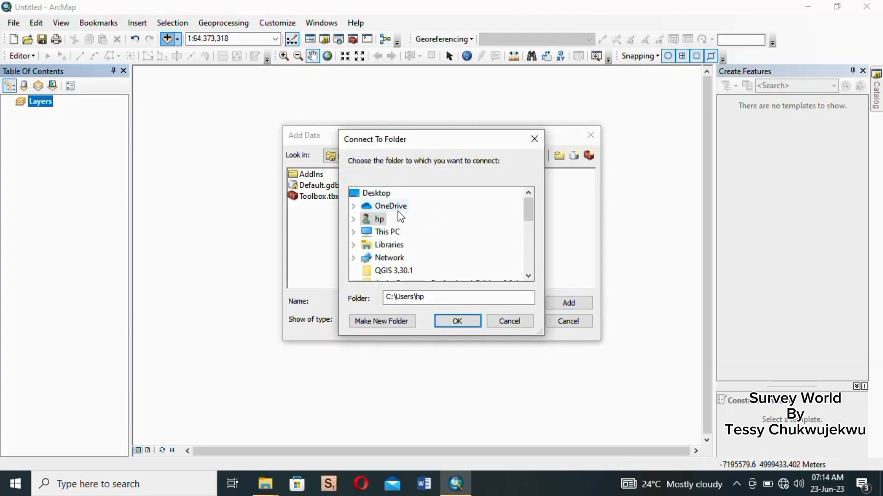
click(369, 198)
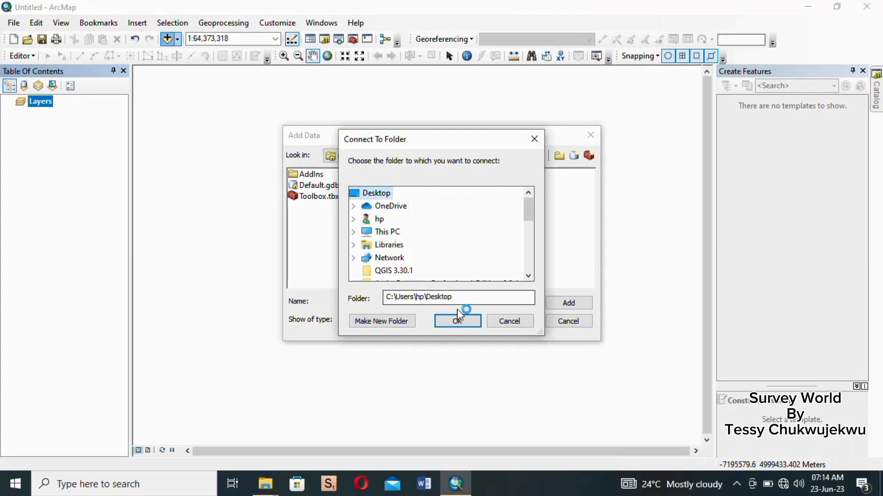
click(460, 322)
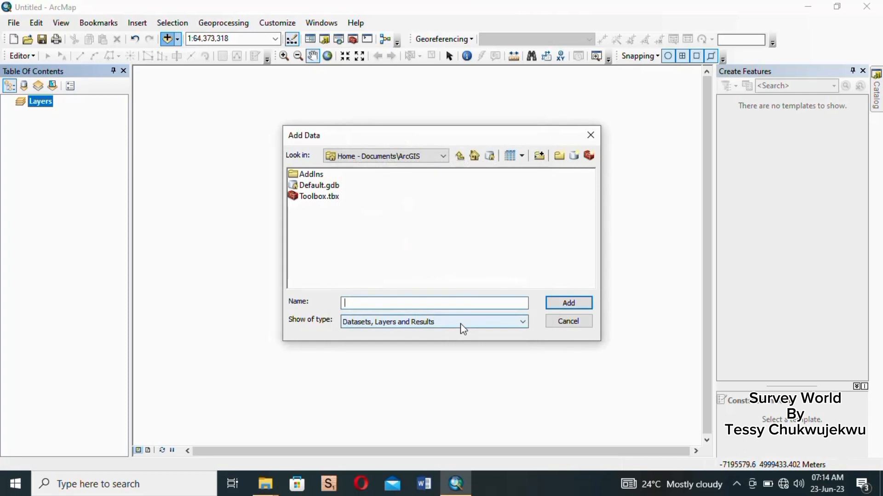
- Create a folder connection to the Desktop folder New folder (2)
click(540, 156)
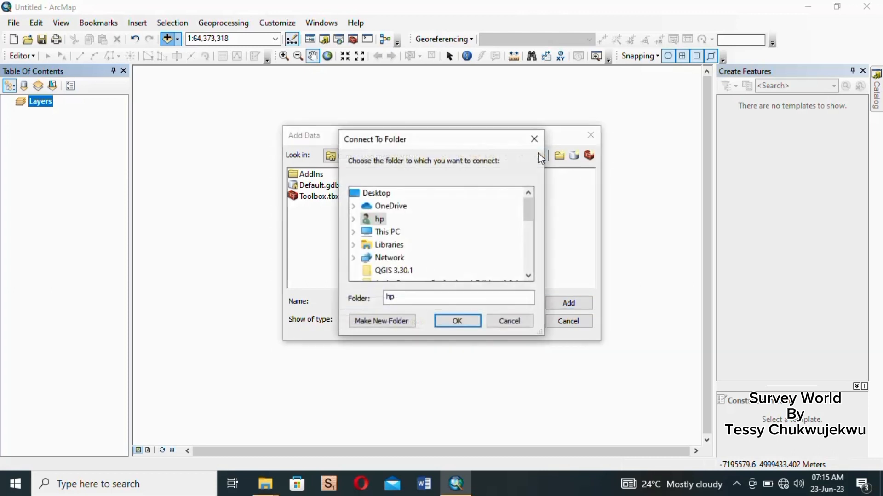
click(378, 194)
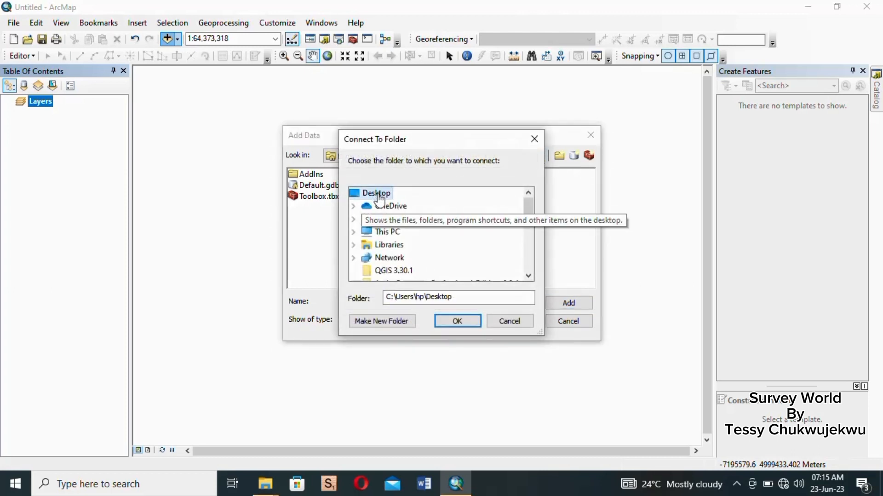
scroll(430, 235, down, 1)
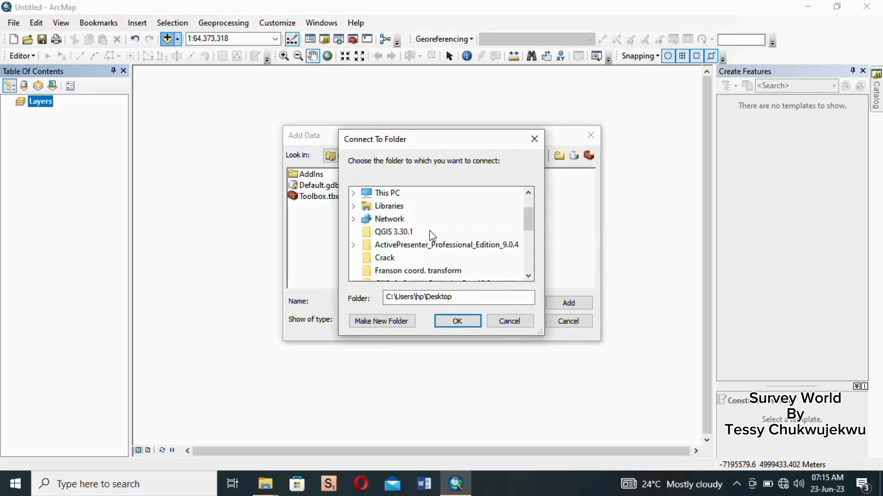
scroll(431, 237, down, 1)
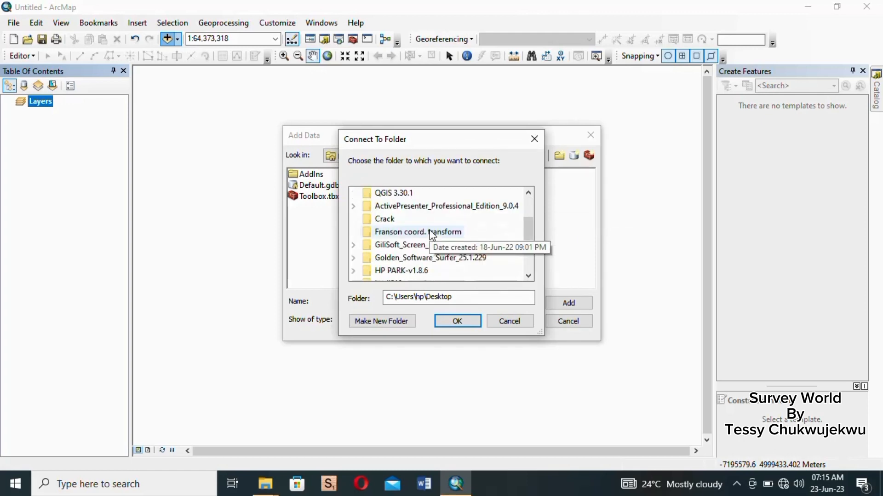
scroll(431, 237, down, 2)
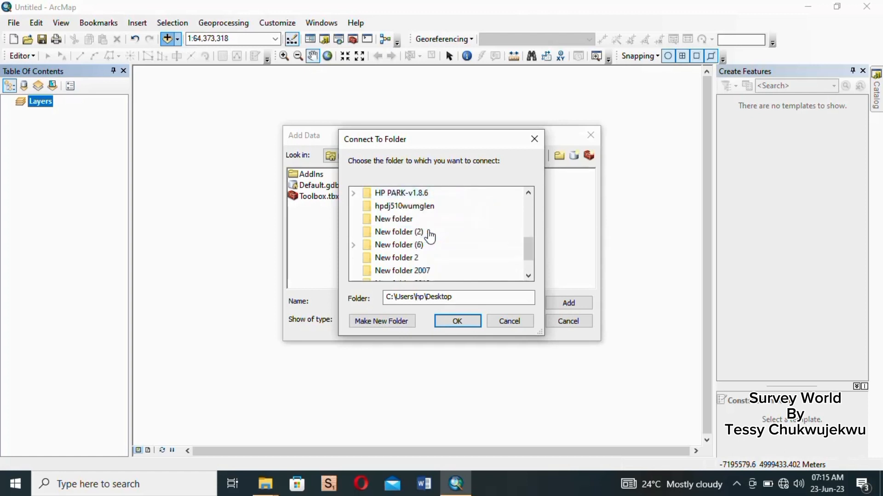
click(387, 235)
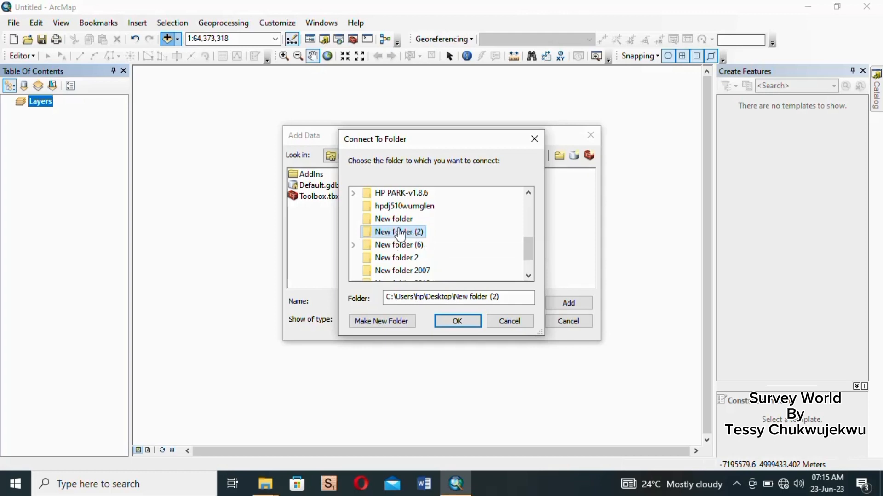
scroll(401, 235, down, 1)
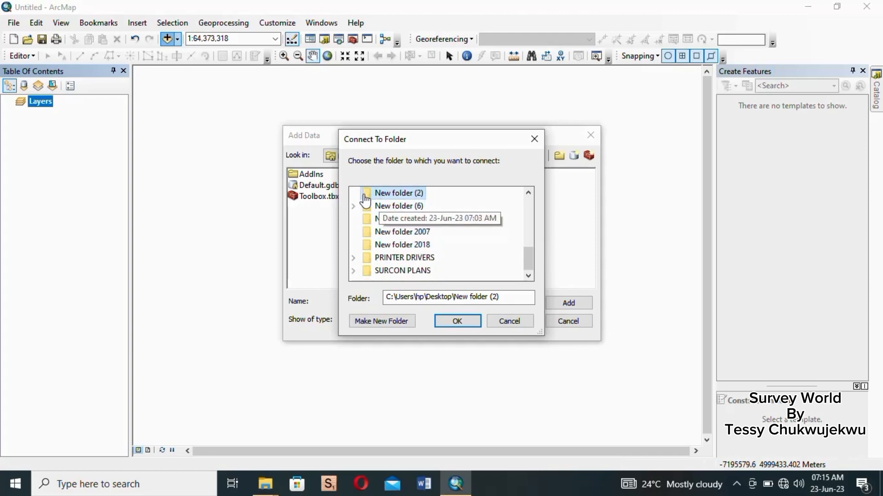
click(459, 321)
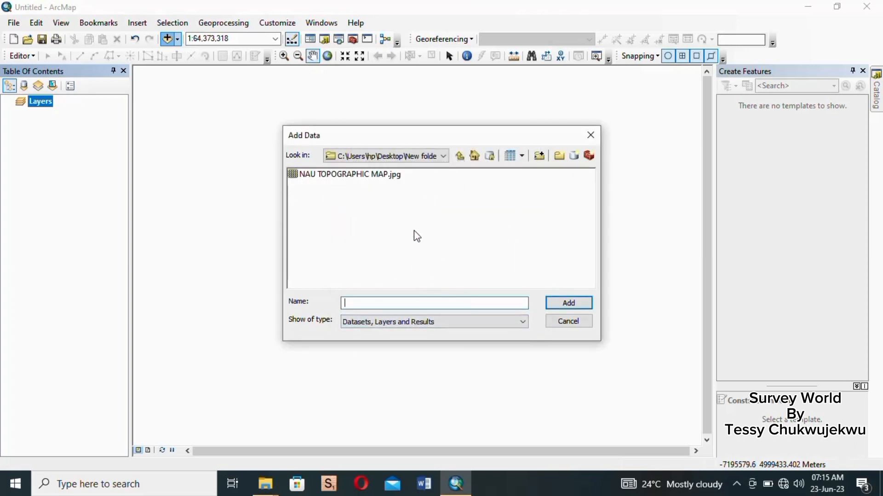
- Add the NAU TOPOGRAPHIC MAP.jpg image to the map, acknowledging the missing spatial reference warning
click(312, 178)
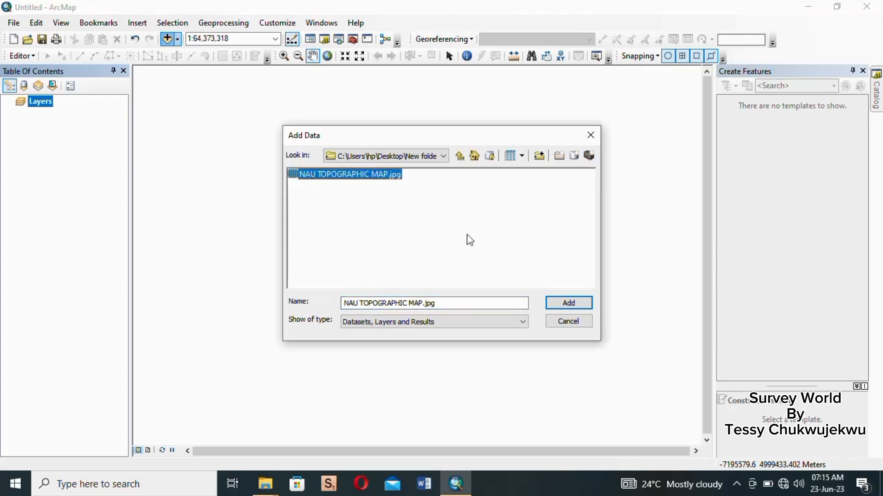
click(582, 310)
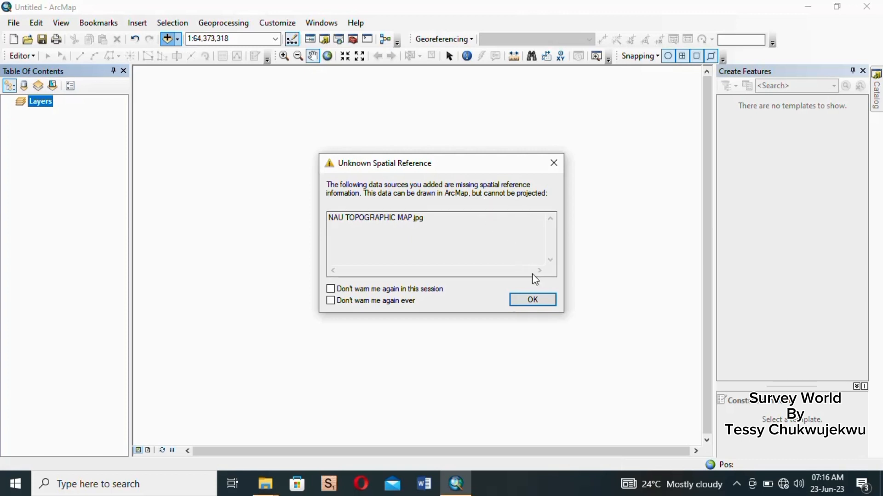
click(533, 300)
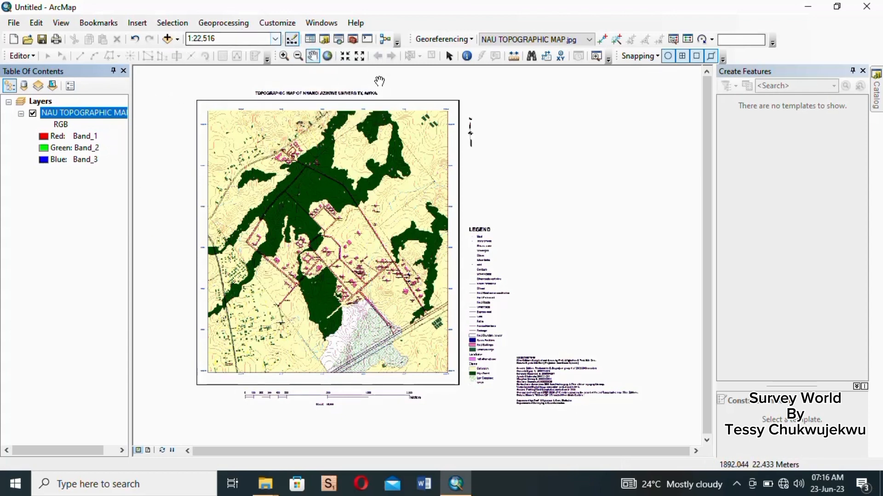
- Start adding control points and place the first one at the map's 290500 mE, 692500 mN grid intersection
click(46, 102)
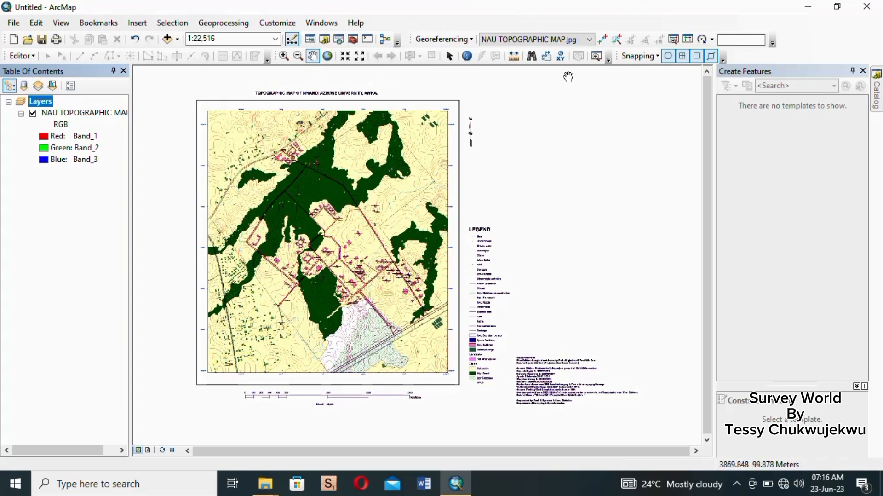
click(605, 42)
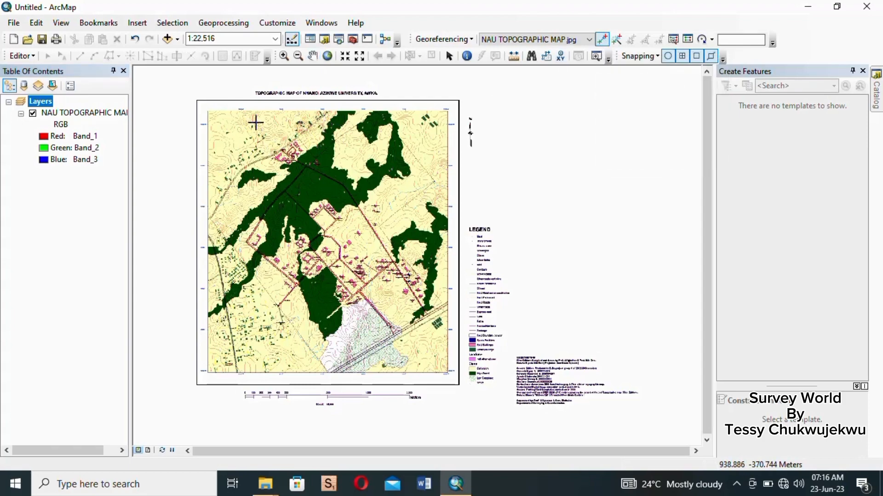
scroll(184, 109, down, 3)
scroll(184, 109, down, 3)
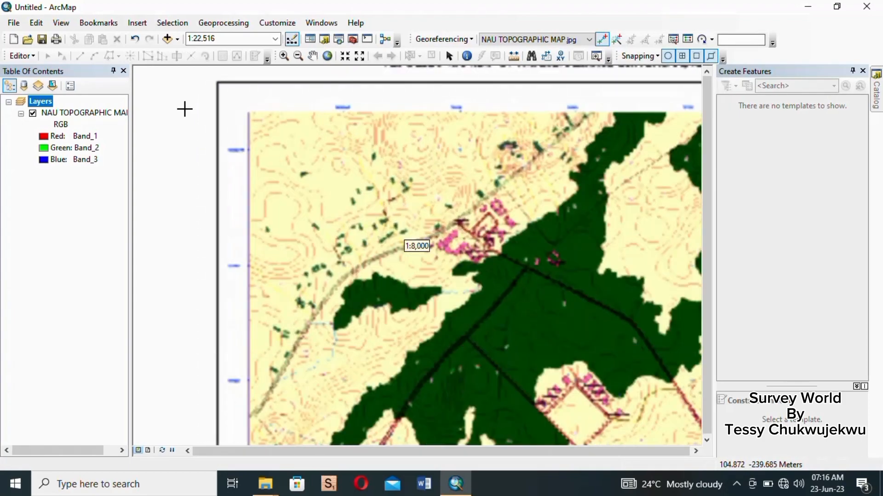
scroll(229, 101, down, 2)
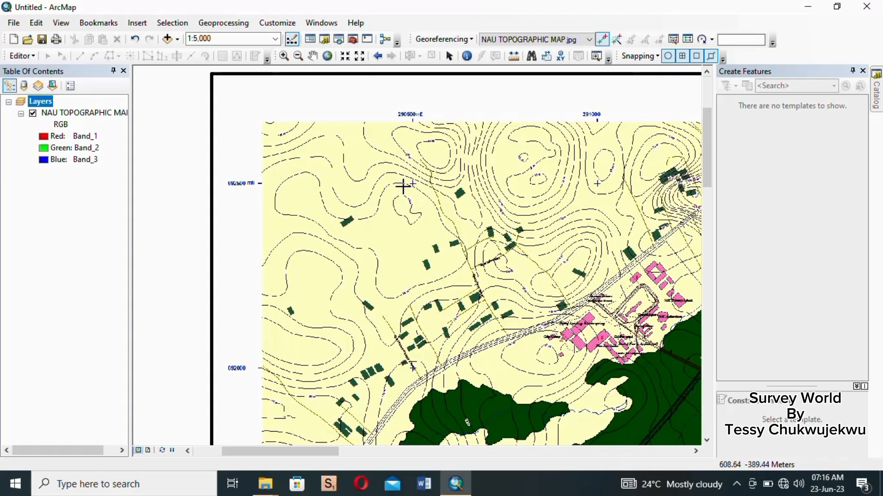
scroll(424, 175, up, 2)
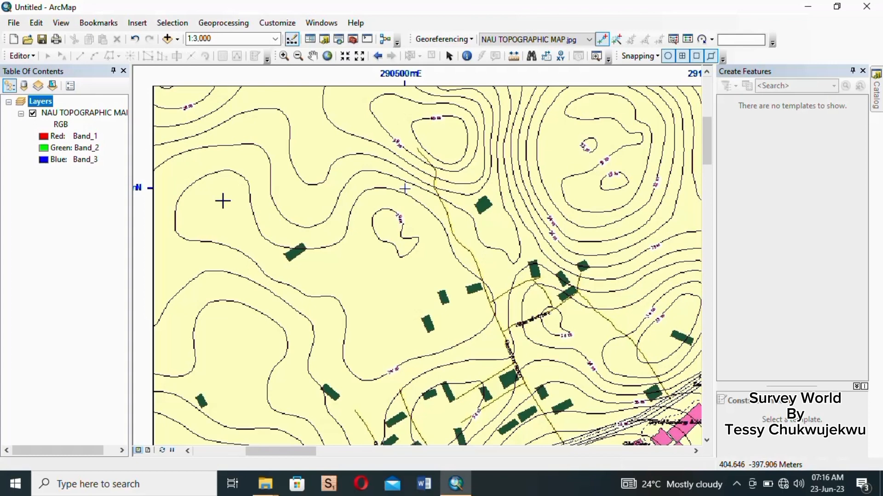
scroll(445, 186, up, 2)
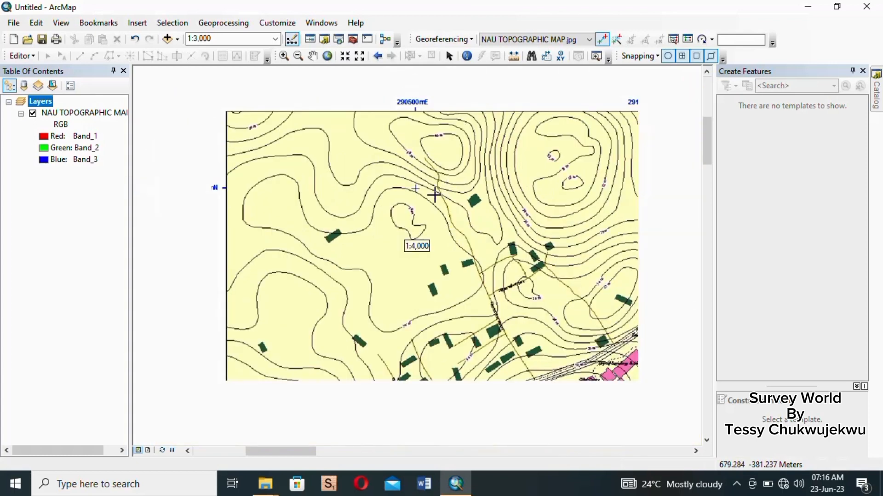
scroll(364, 189, up, 1)
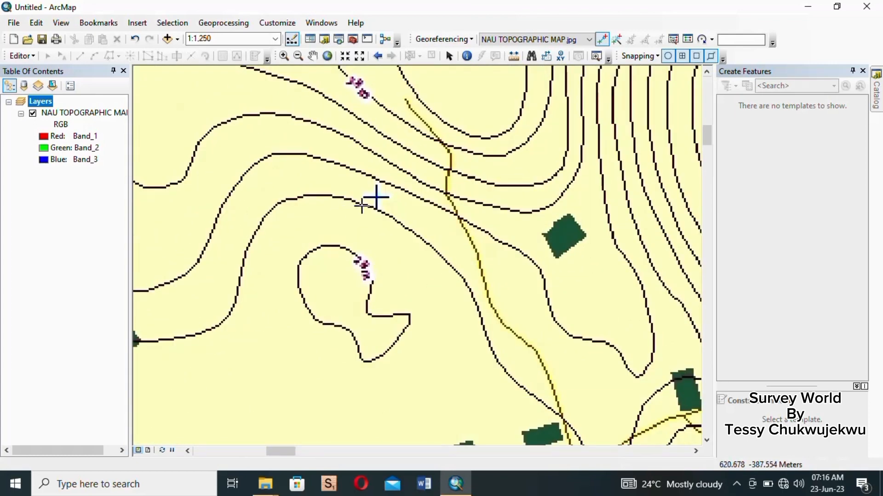
click(376, 196)
- Enter the first control point's map coordinates as X 290500 and Y 692500
scroll(428, 195, down, 2)
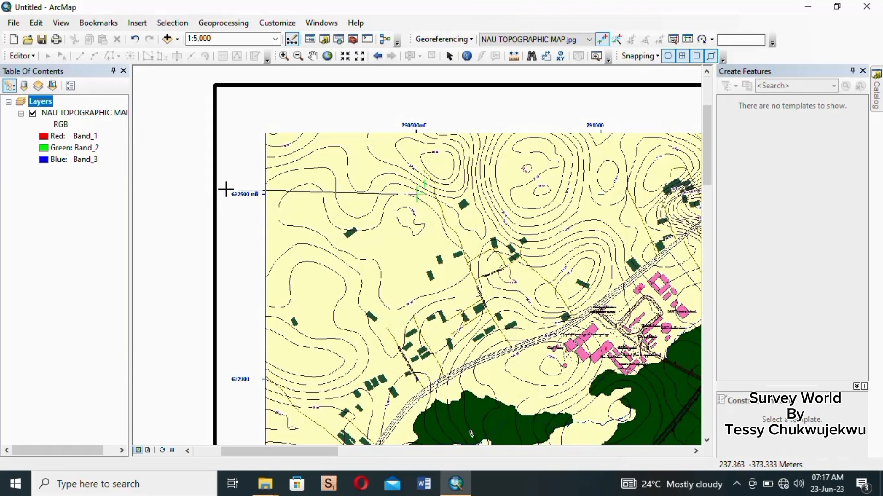
scroll(225, 189, up, 1)
scroll(244, 182, up, 1)
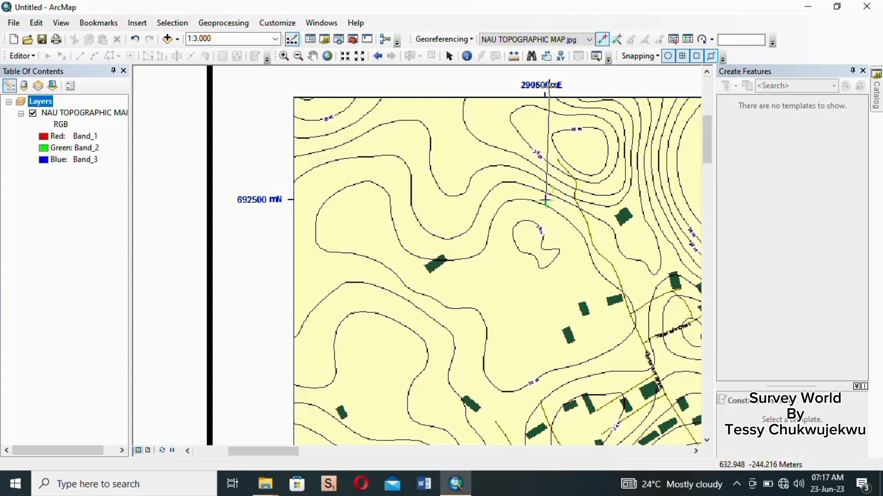
right_click(555, 182)
click(576, 194)
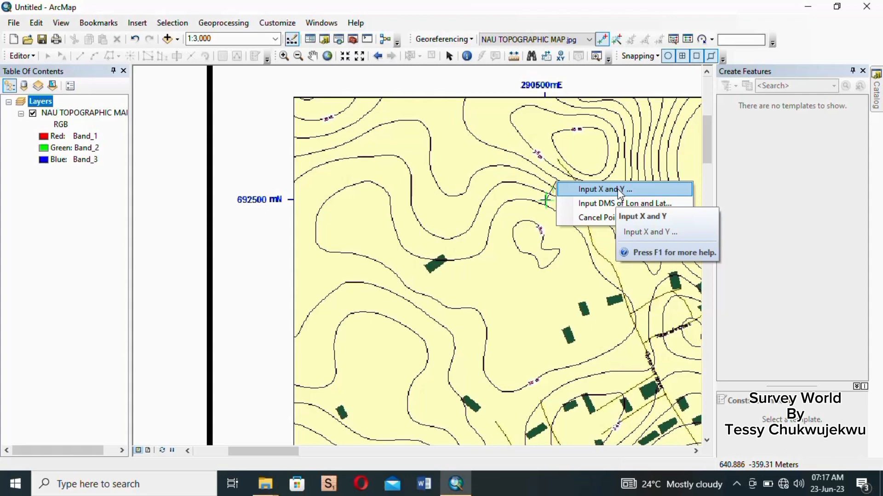
click(620, 193)
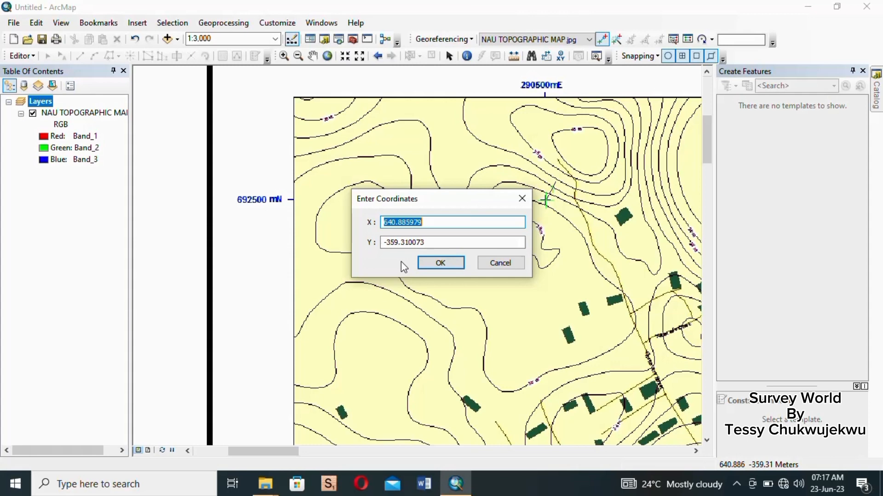
text(290500)
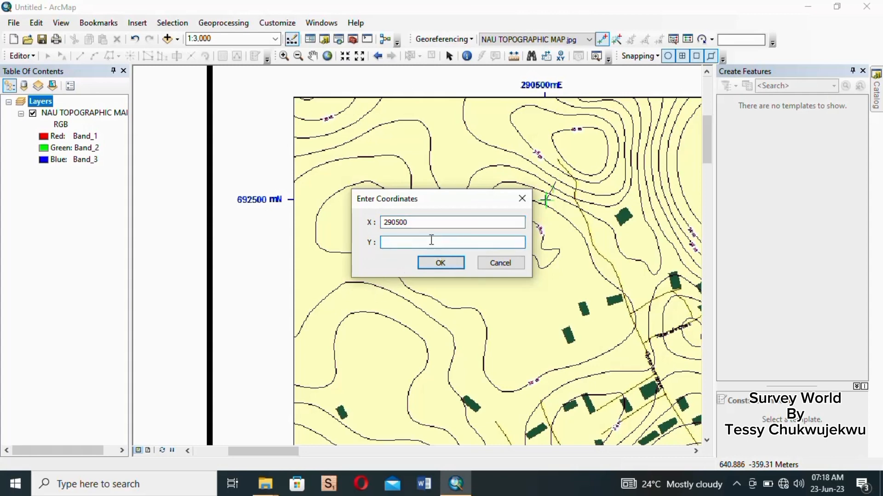
drag(432, 241, 373, 242)
text(692500)
click(454, 270)
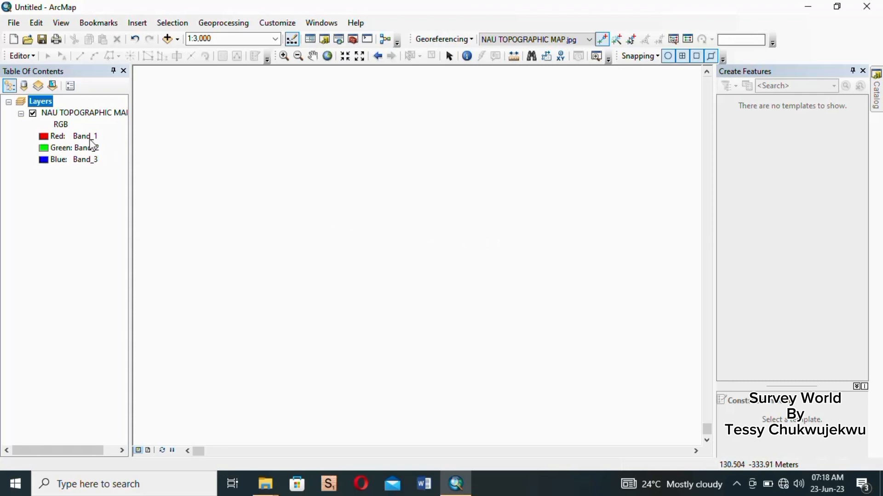
- Zoom to the image layer and place the second control point at the 293000 mE, 692500 mN grid intersection
right_click(94, 116)
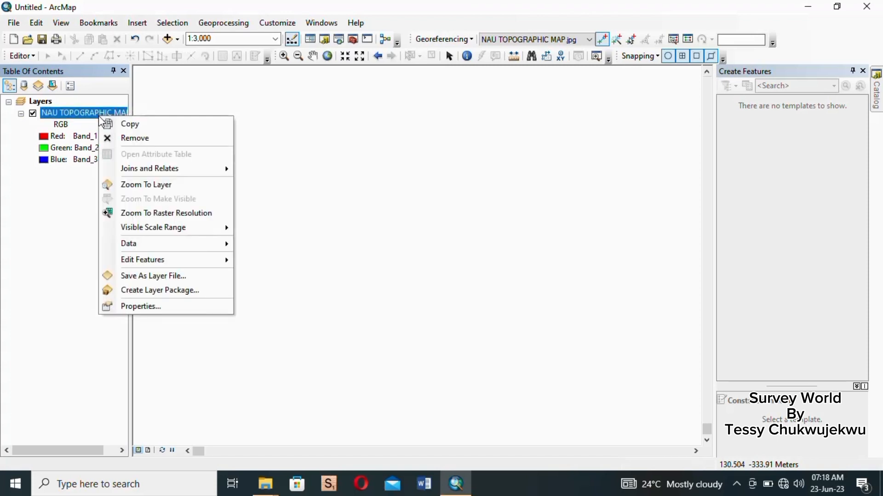
click(137, 185)
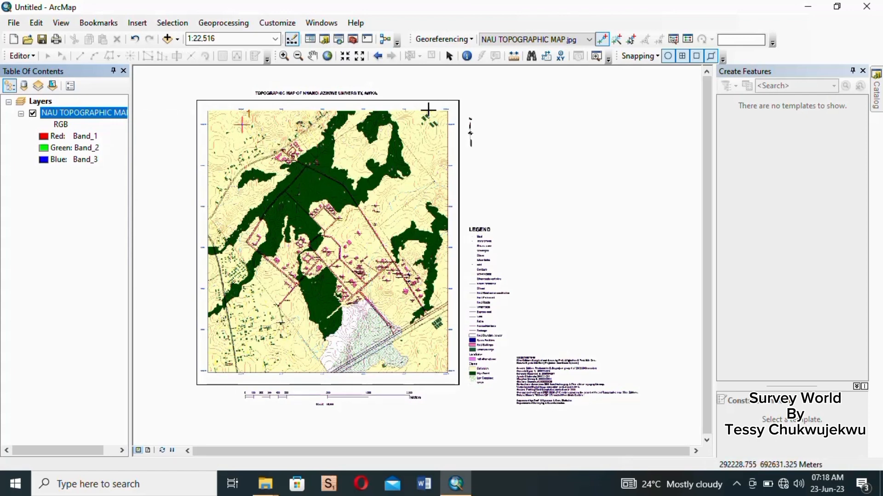
scroll(428, 109, down, 1)
scroll(423, 110, up, 3)
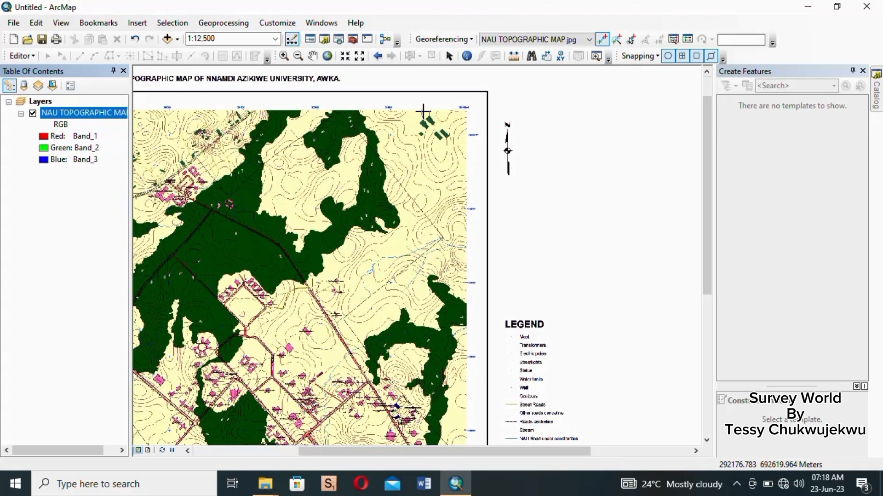
scroll(424, 111, up, 2)
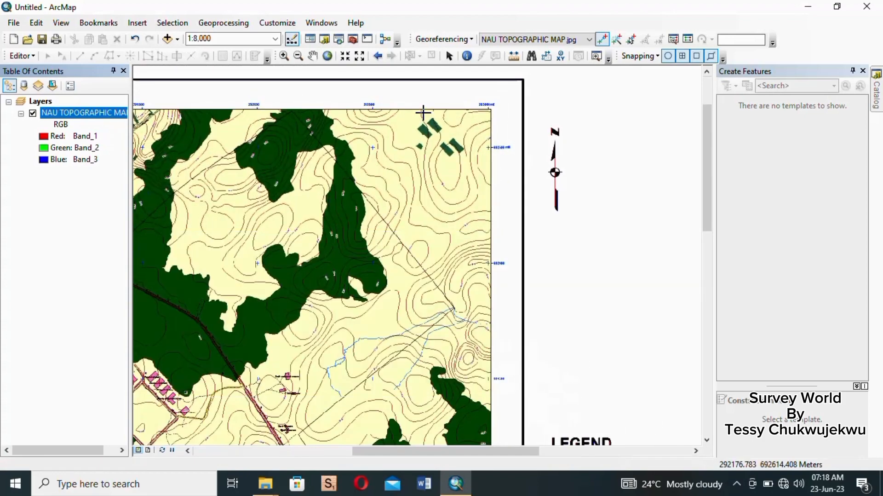
scroll(471, 134, up, 2)
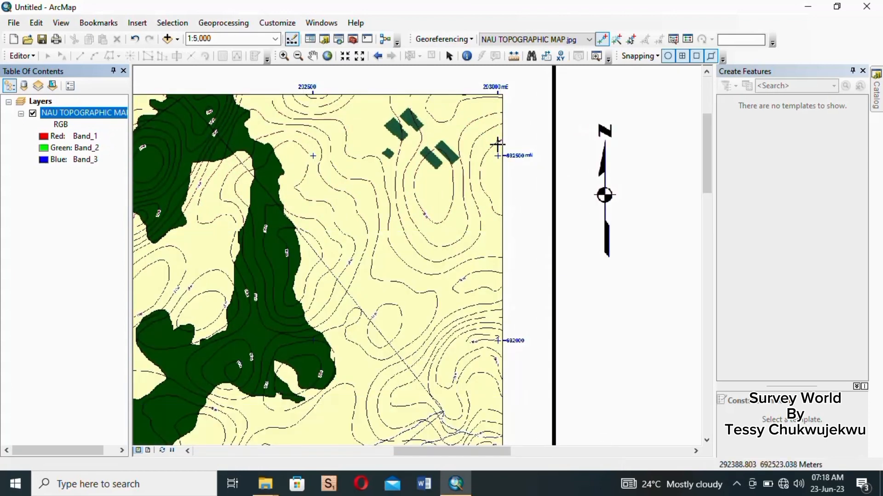
scroll(497, 145, up, 1)
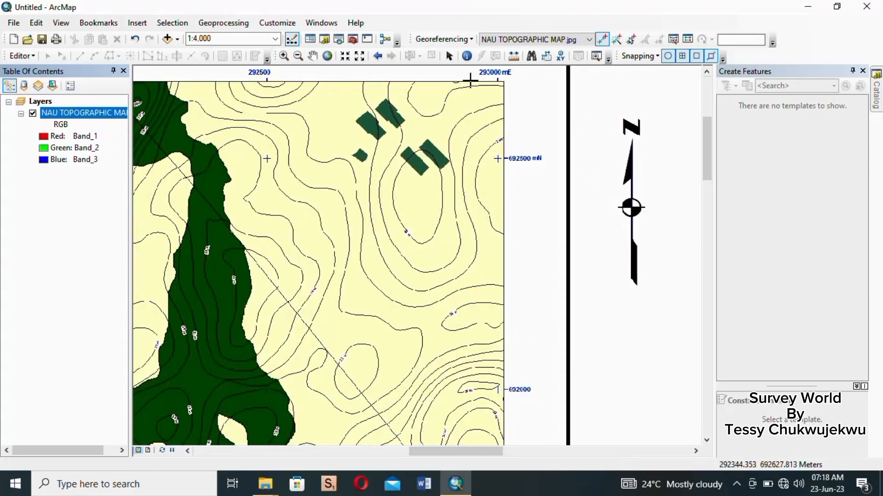
scroll(477, 72, up, 1)
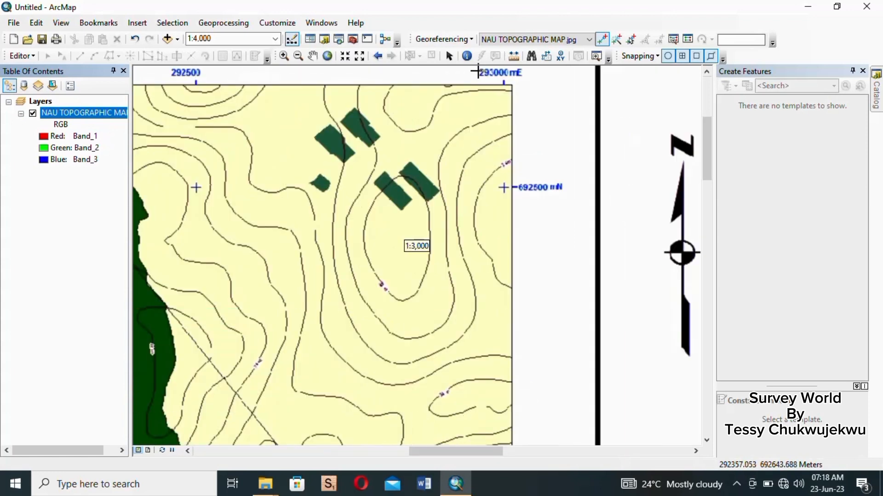
scroll(477, 72, up, 2)
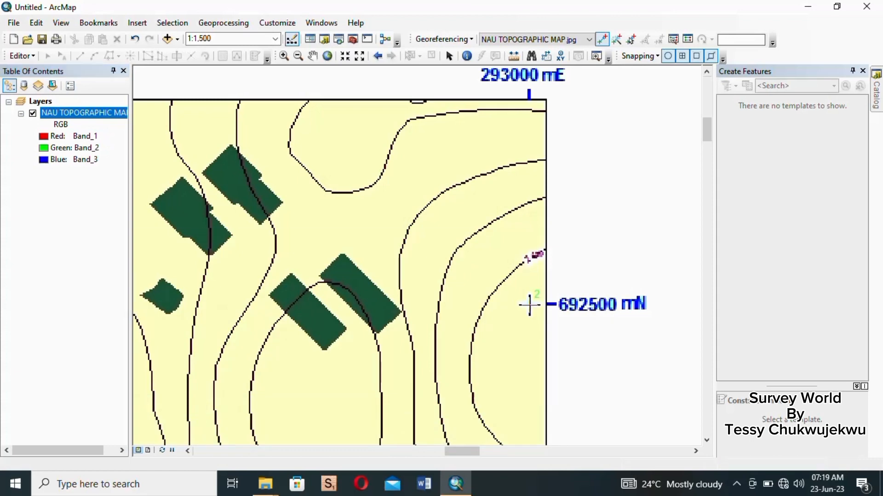
click(530, 304)
- Enter the second control point's map coordinates as X 293000 and Y 692500
right_click(580, 298)
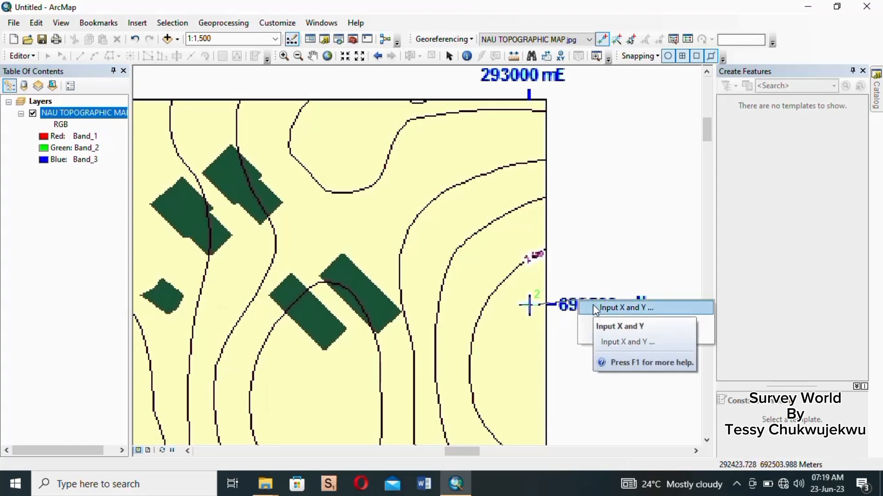
click(592, 304)
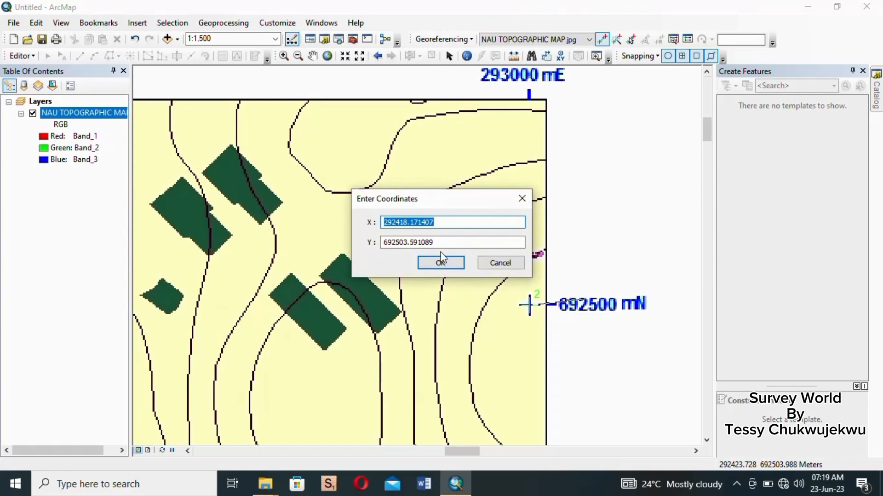
text(2)
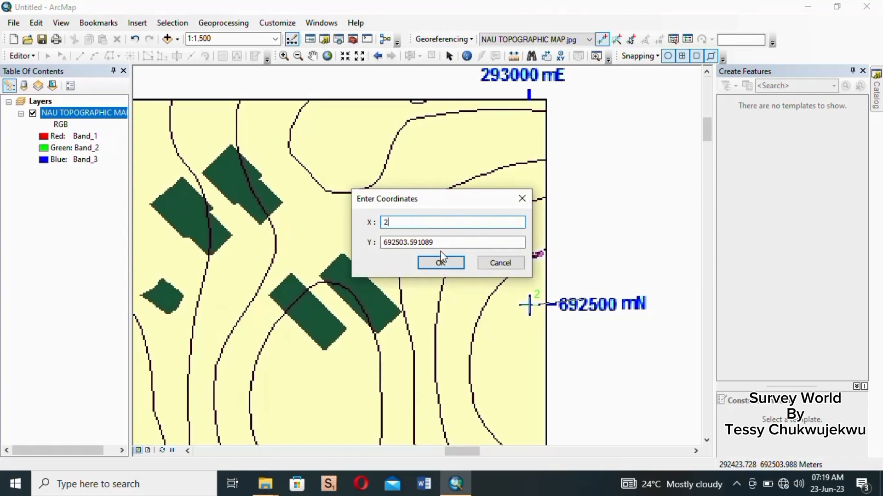
text(93000)
drag(443, 242, 372, 235)
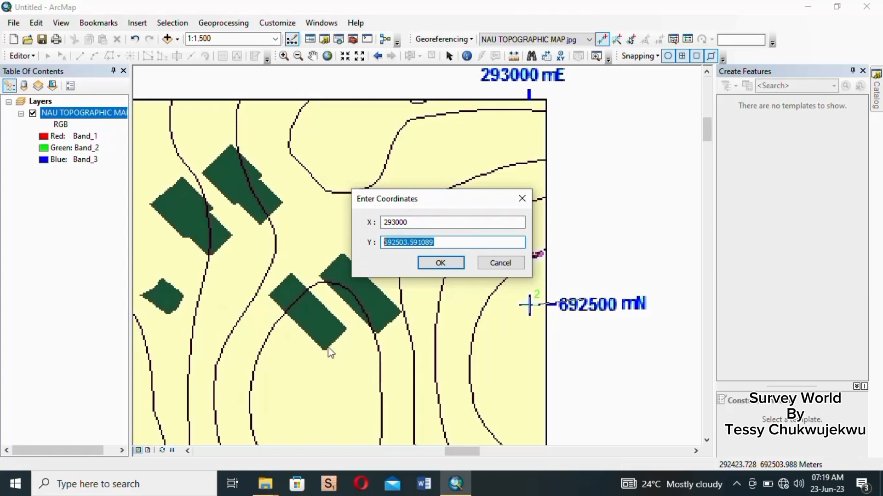
text(6)
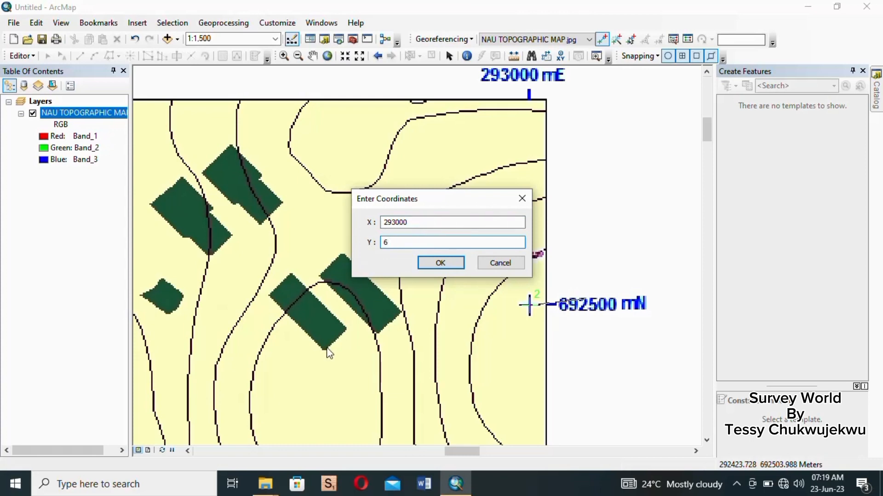
text(92500)
click(455, 263)
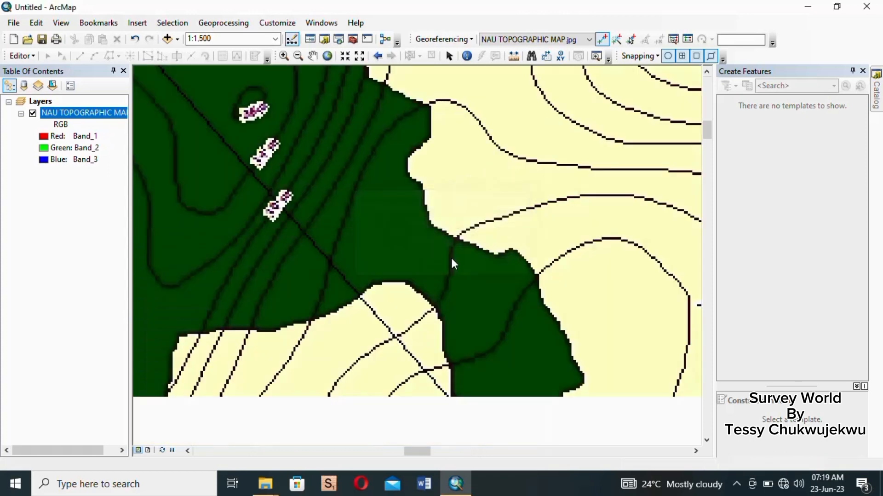
- Zoom to the map's 293000 mE, 689500 mN grid intersection and place the third control point there
scroll(450, 258, up, 5)
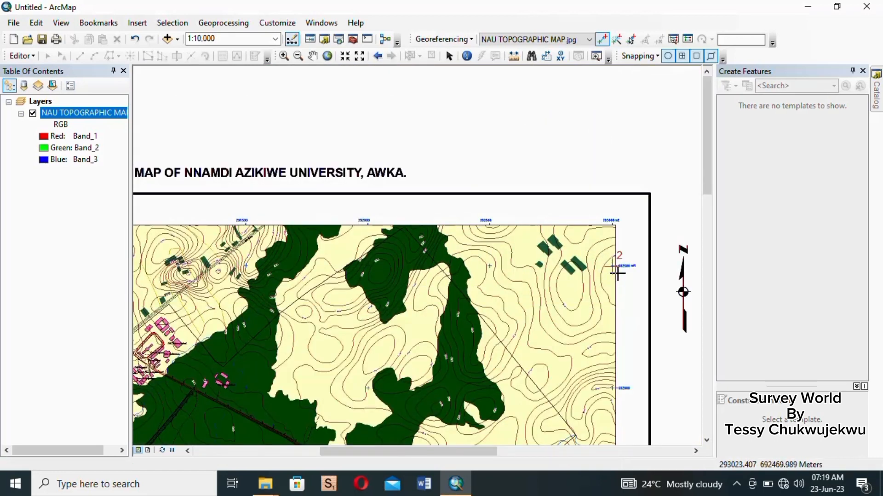
scroll(618, 272, up, 4)
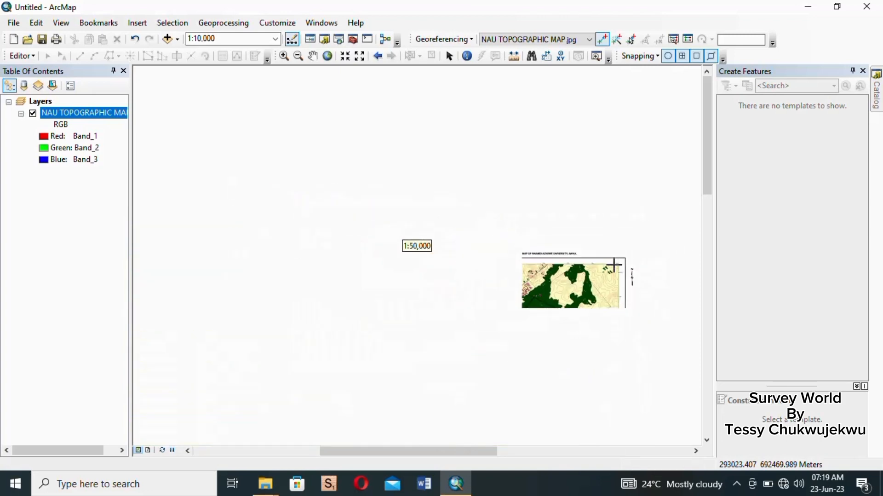
scroll(549, 248, up, 1)
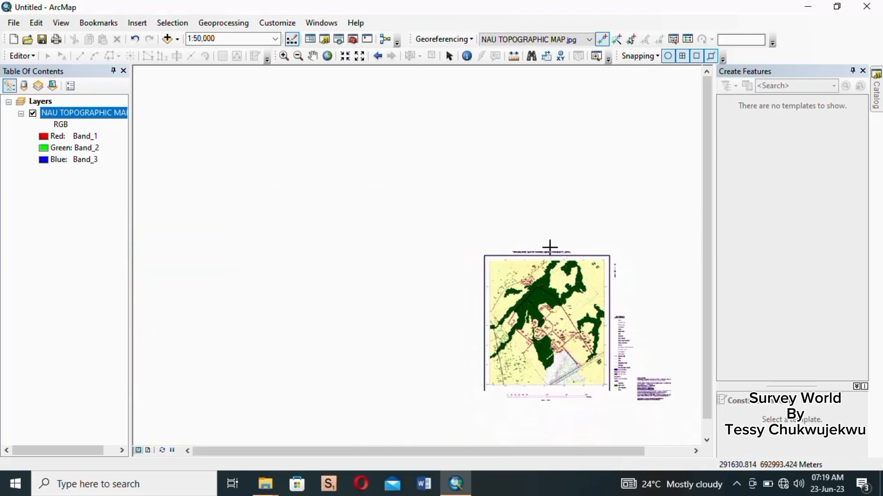
scroll(597, 405, down, 6)
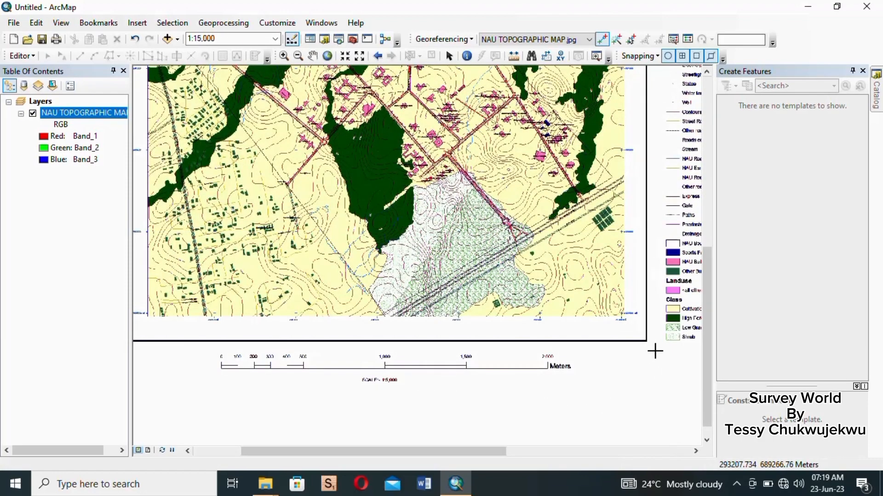
scroll(655, 351, down, 3)
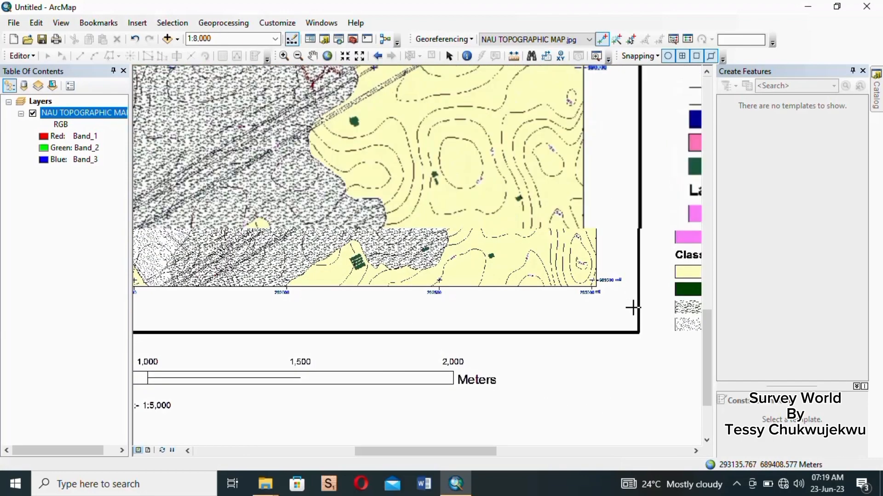
scroll(632, 307, down, 4)
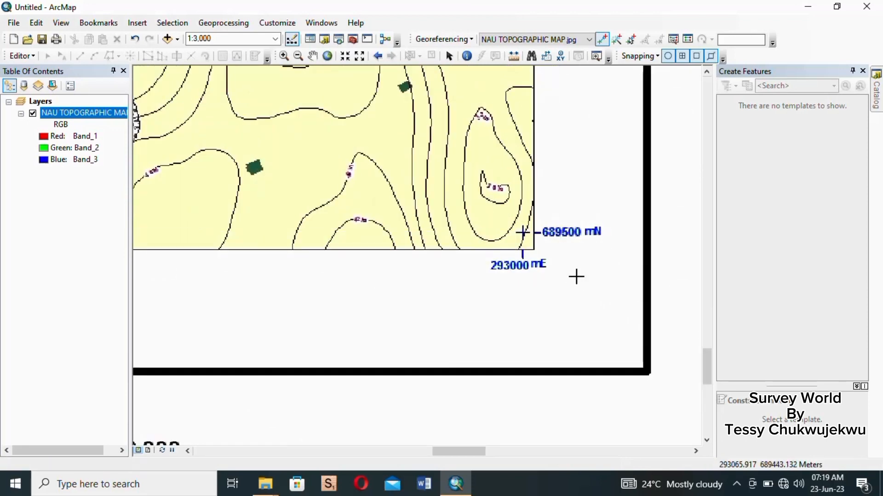
scroll(564, 272, down, 1)
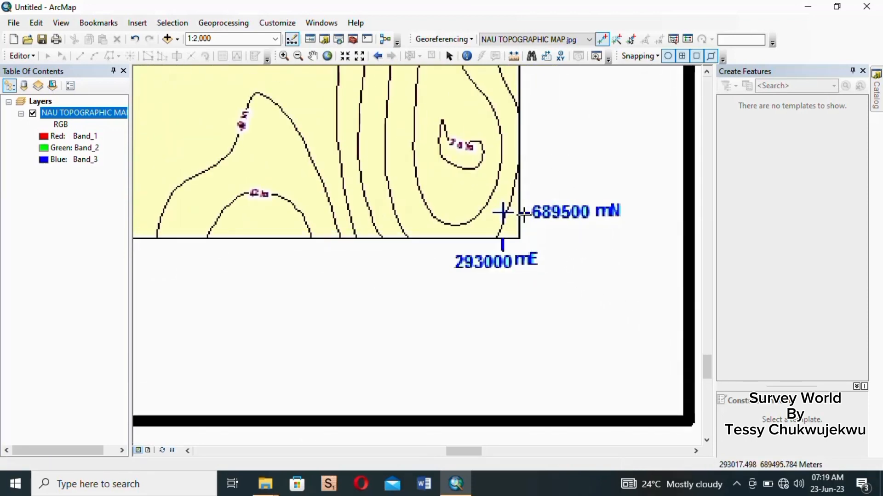
scroll(524, 214, down, 1)
scroll(518, 216, down, 2)
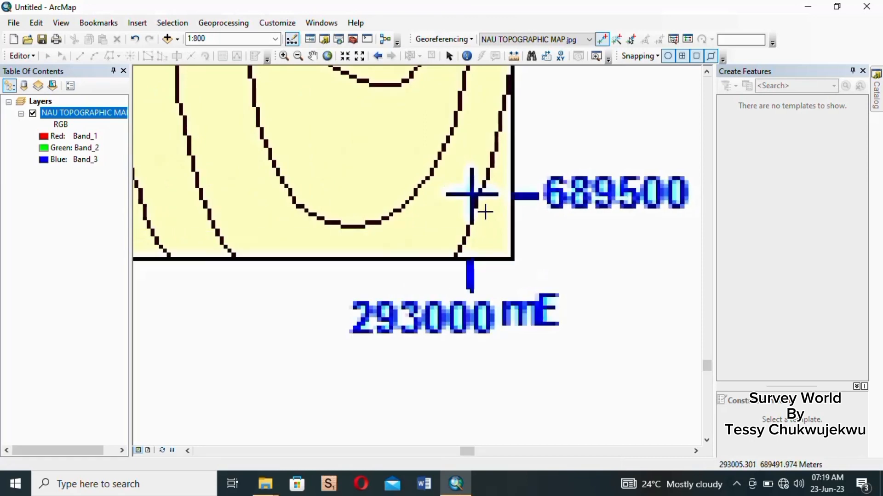
scroll(474, 195, up, 1)
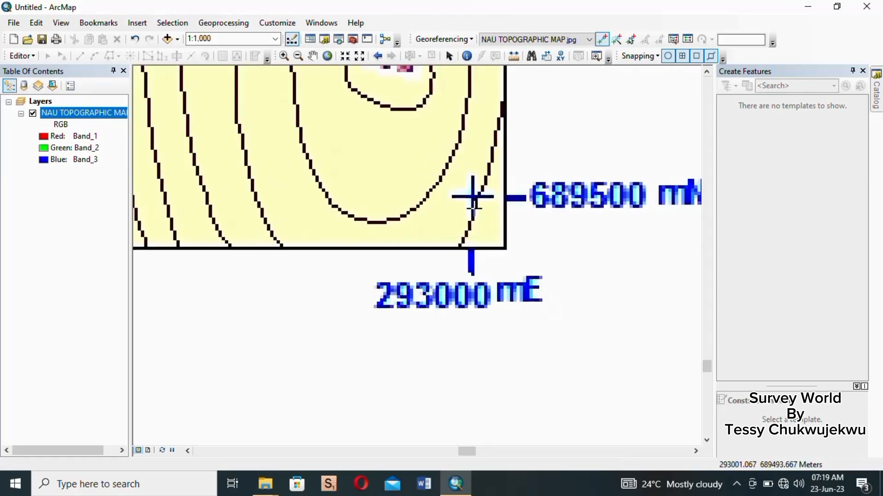
scroll(485, 238, up, 1)
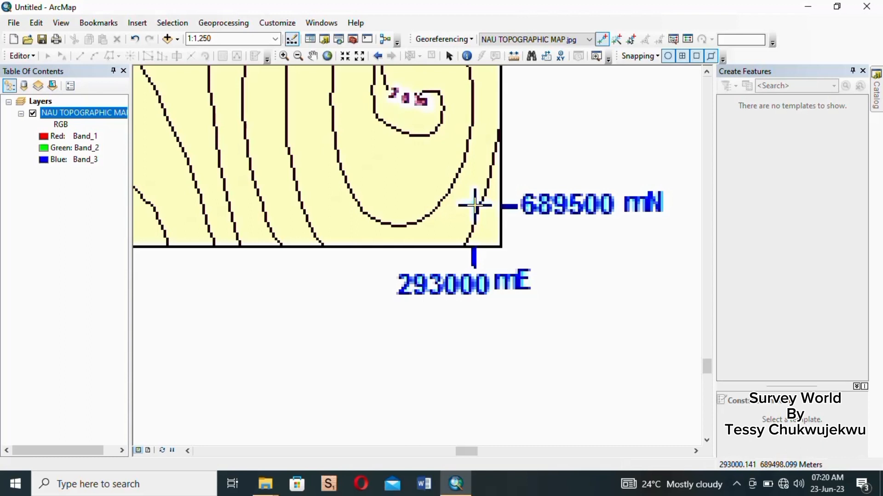
click(475, 205)
- Enter the third control point's map coordinates as X 293000 and Y 689500
right_click(594, 251)
click(612, 262)
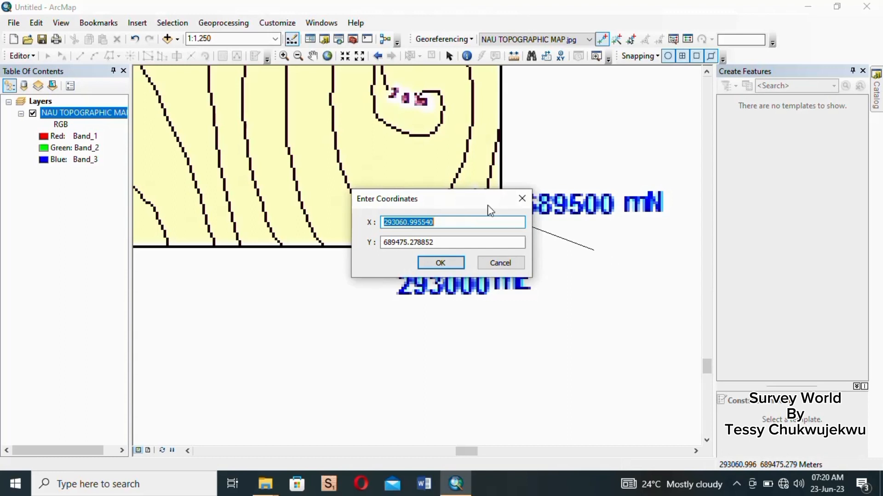
drag(453, 206, 419, 119)
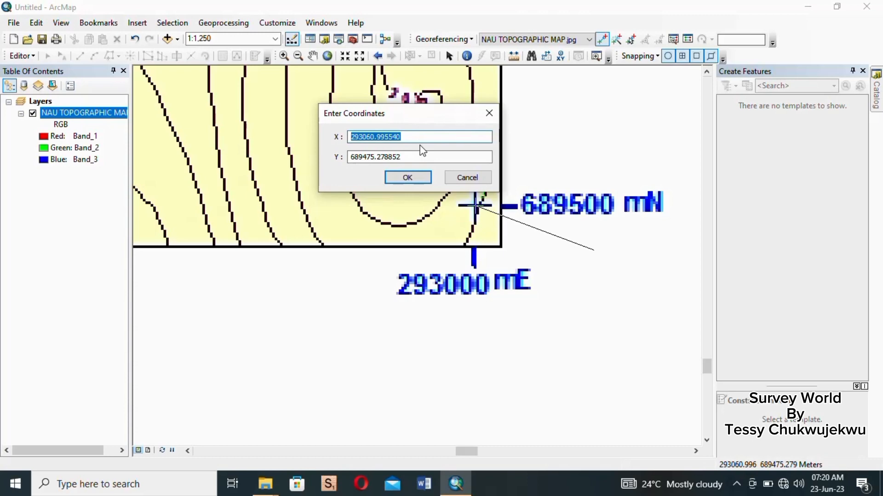
text(29)
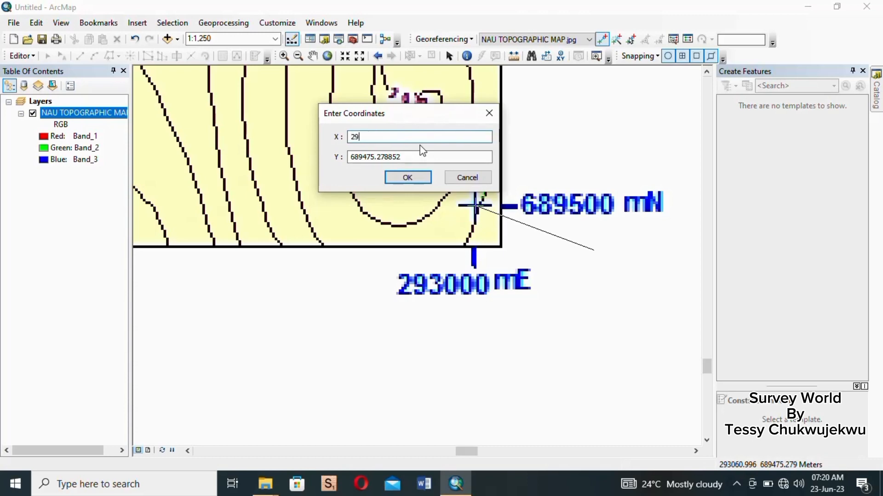
text(3000)
key(Tab)
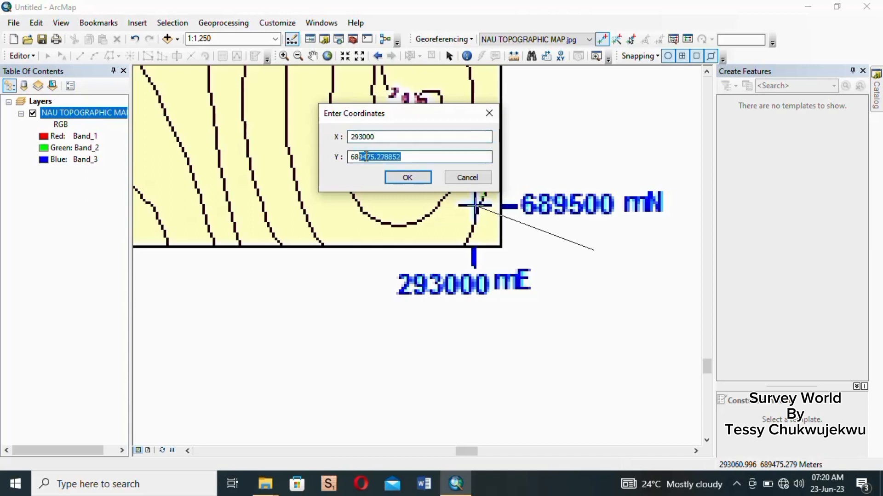
text(6)
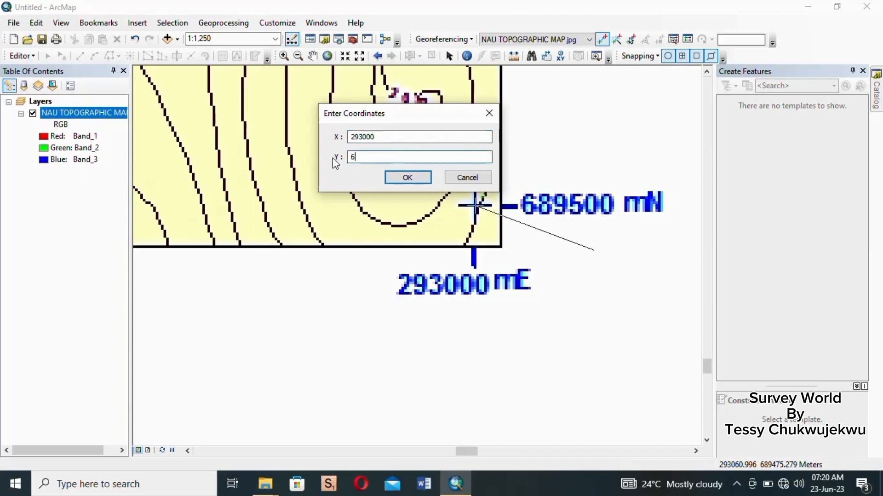
text(89500)
click(423, 179)
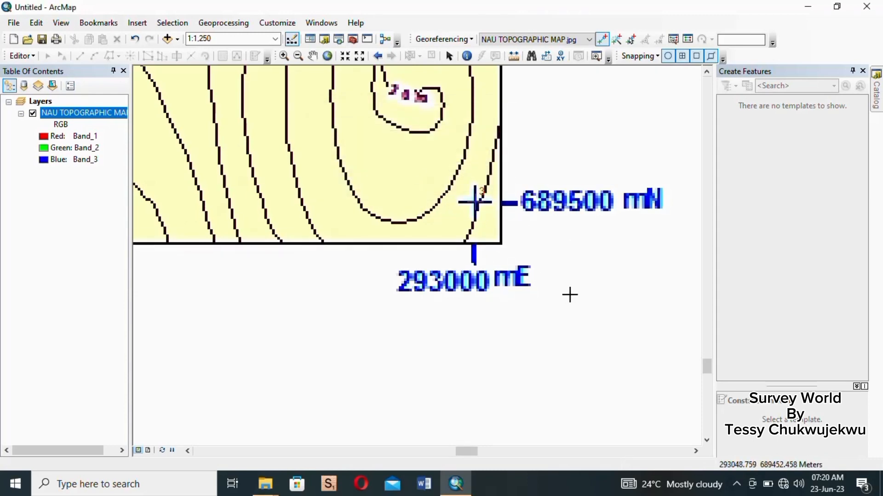
- Zoom to the 290500 mE, 689500 mN grid intersection and place the fourth control point there
scroll(570, 294, down, 5)
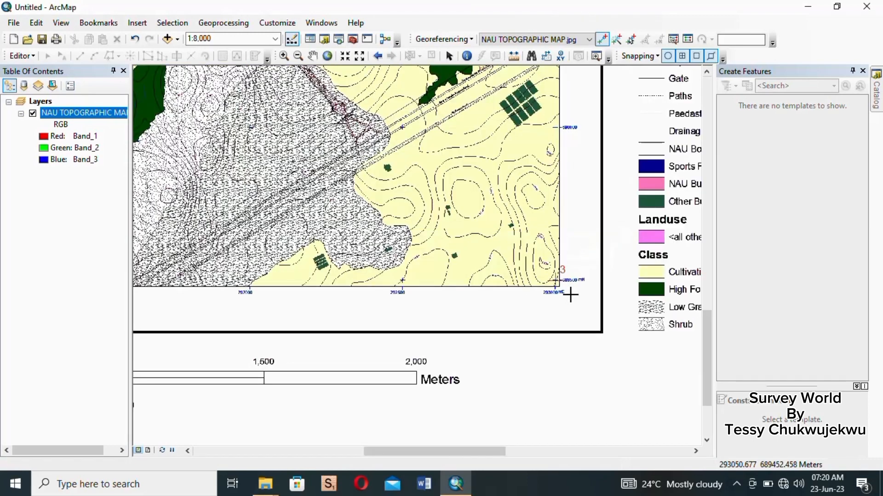
scroll(504, 310, down, 4)
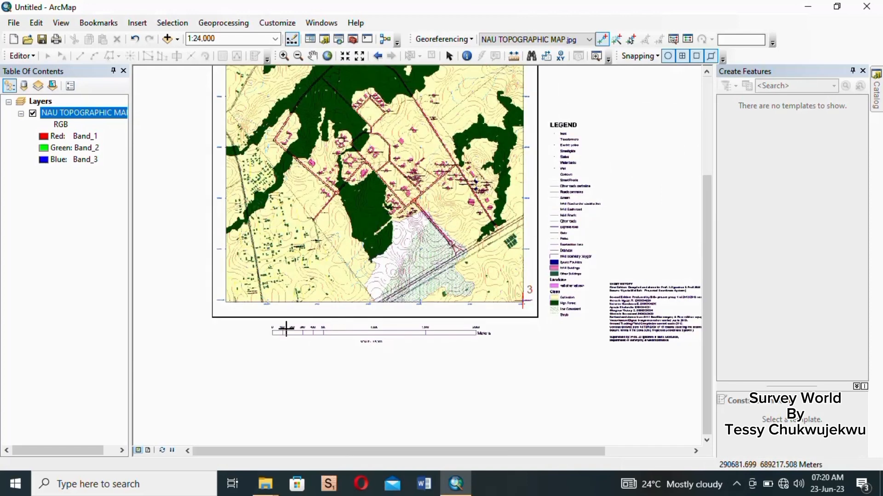
scroll(209, 303, up, 4)
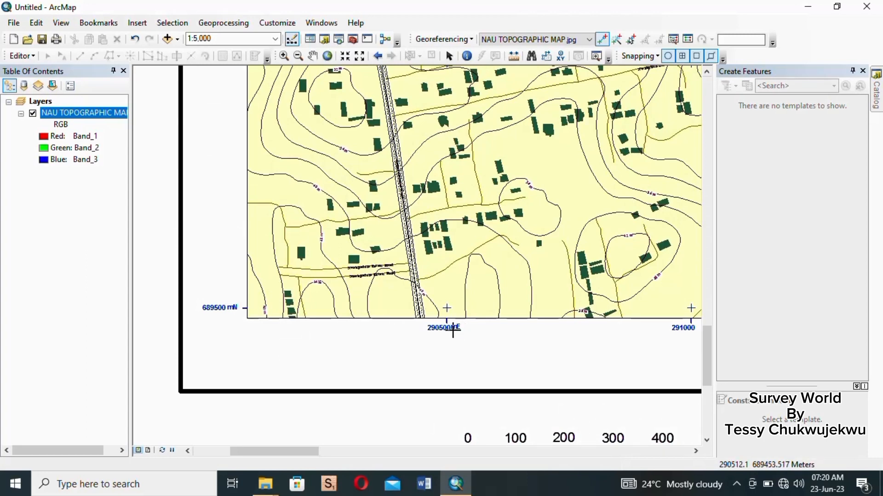
scroll(171, 319, up, 2)
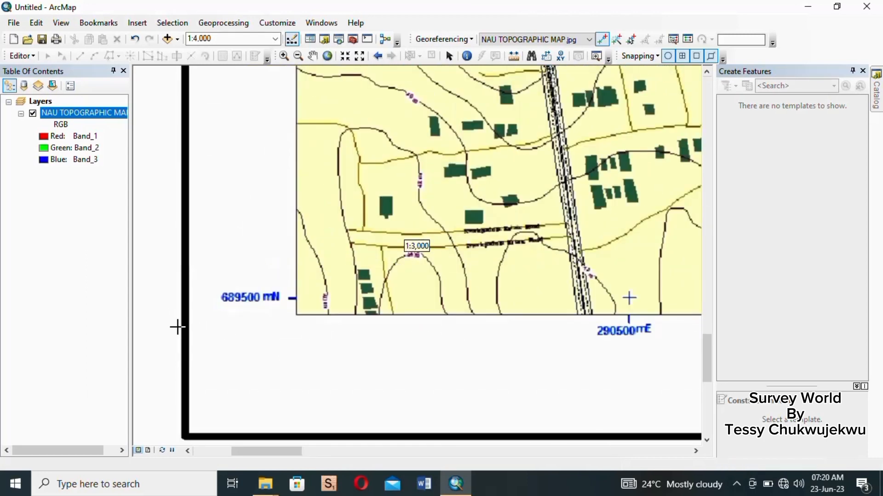
scroll(650, 325, up, 3)
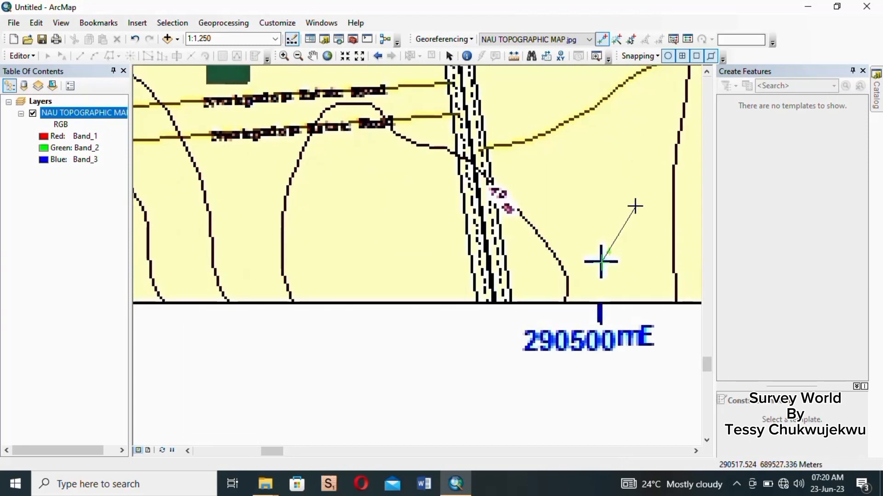
scroll(618, 219, down, 2)
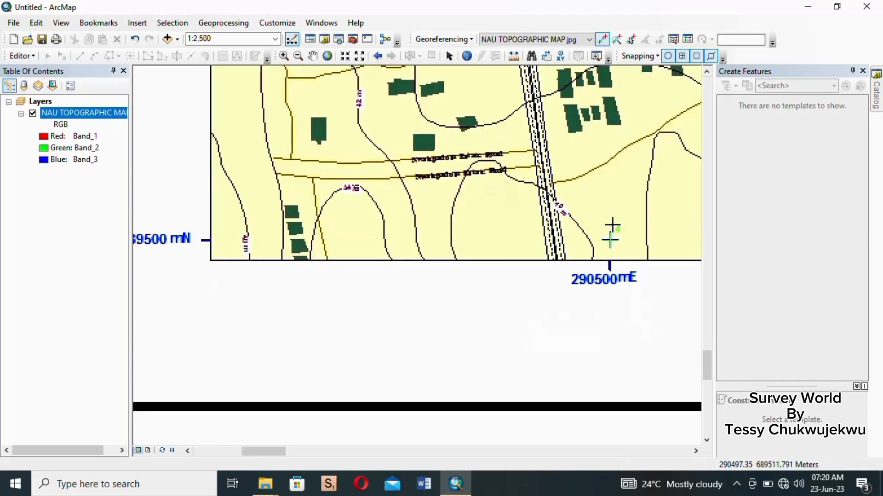
scroll(579, 240, down, 1)
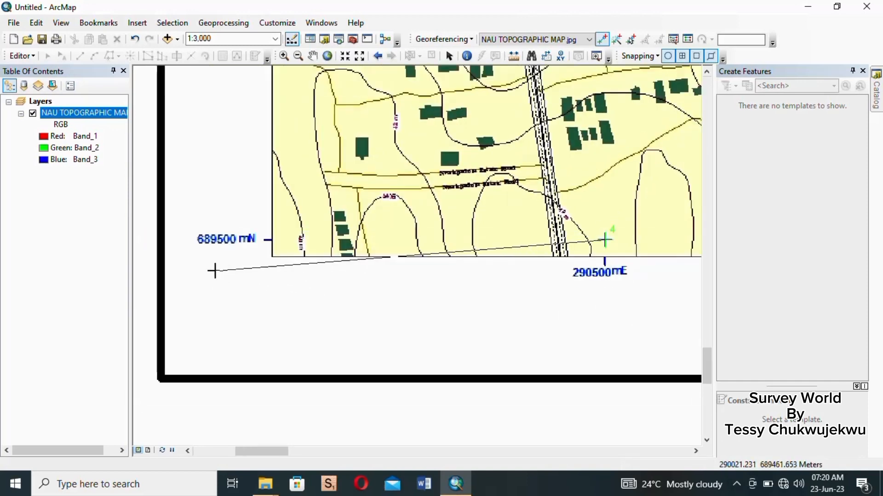
- Enter the fourth control point's map coordinates as X 290500 and Y 689500
right_click(432, 293)
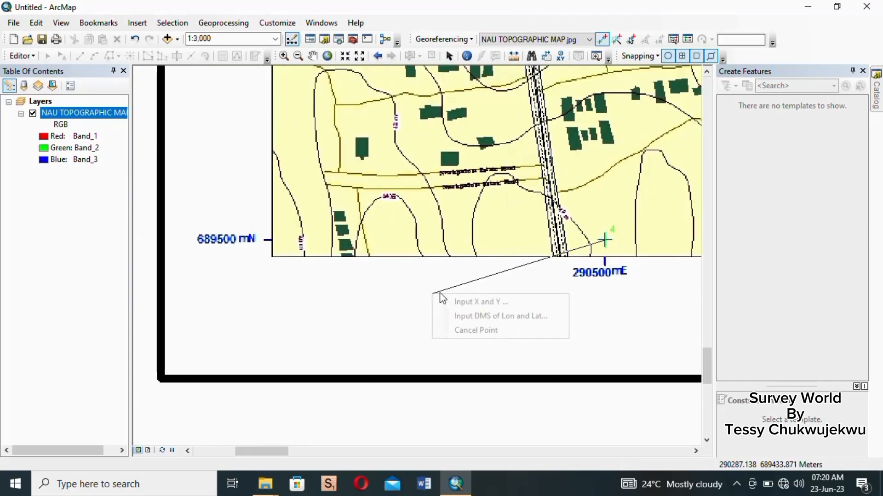
click(472, 304)
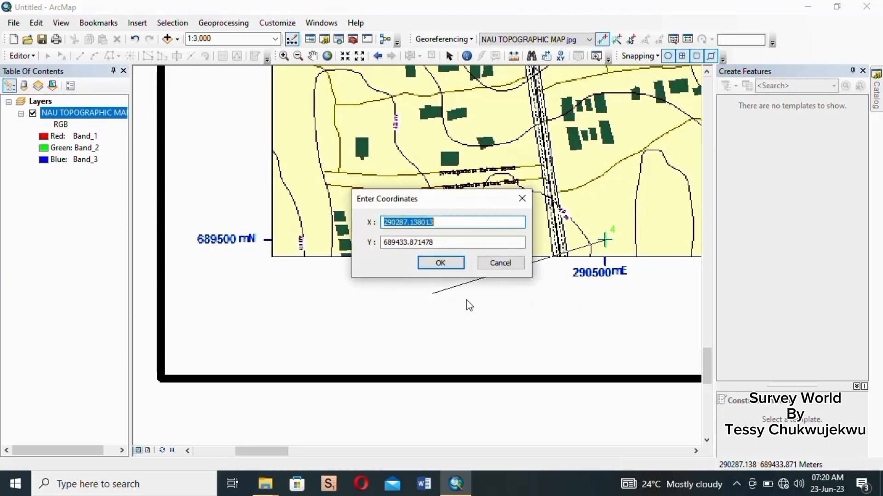
drag(441, 201, 450, 134)
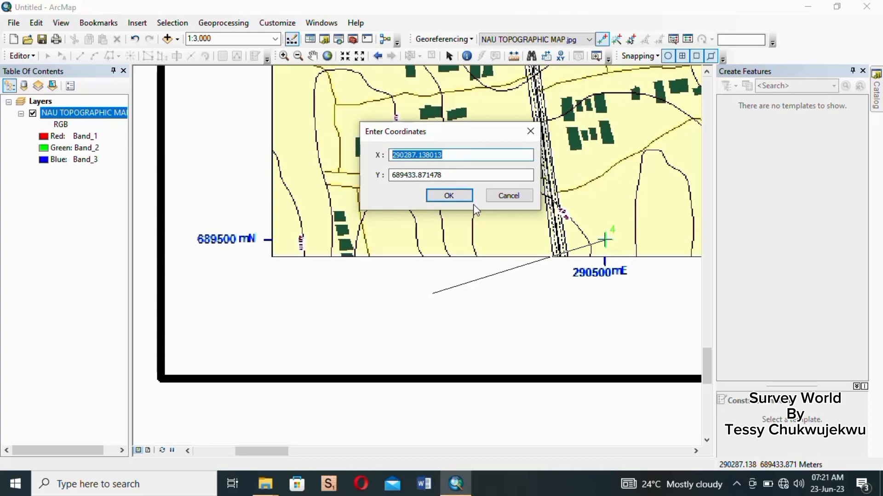
text(290)
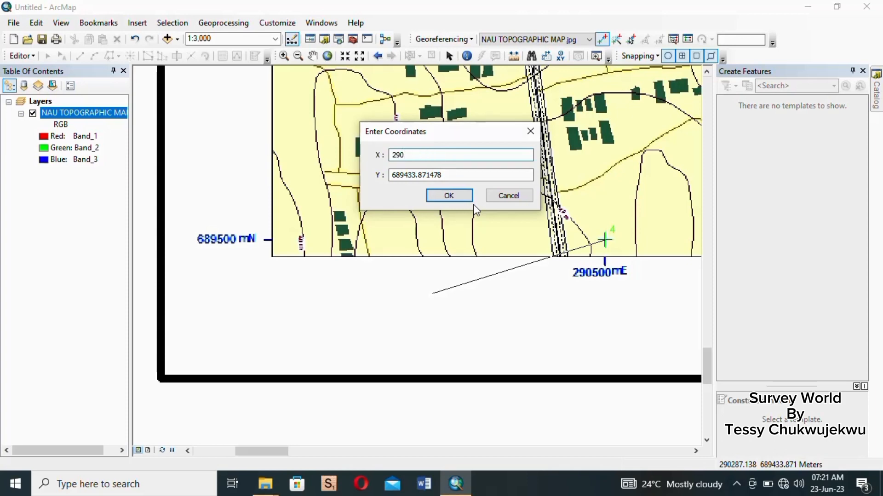
text(500)
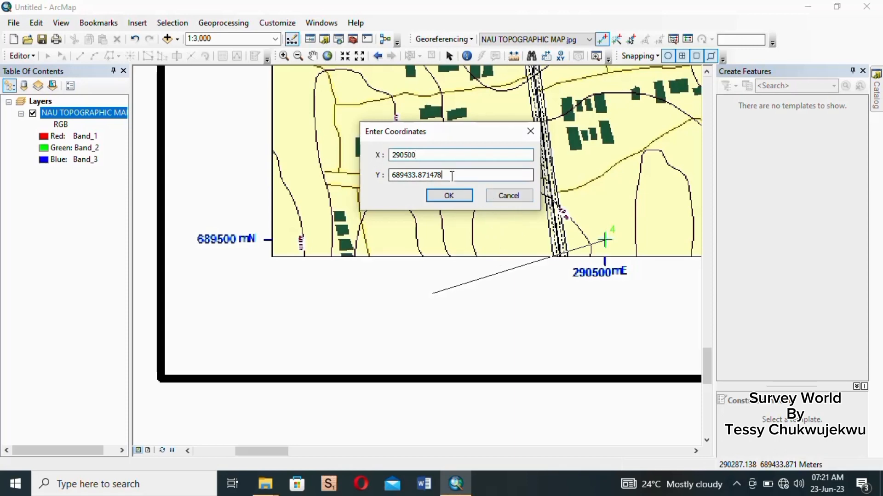
drag(452, 174, 384, 180)
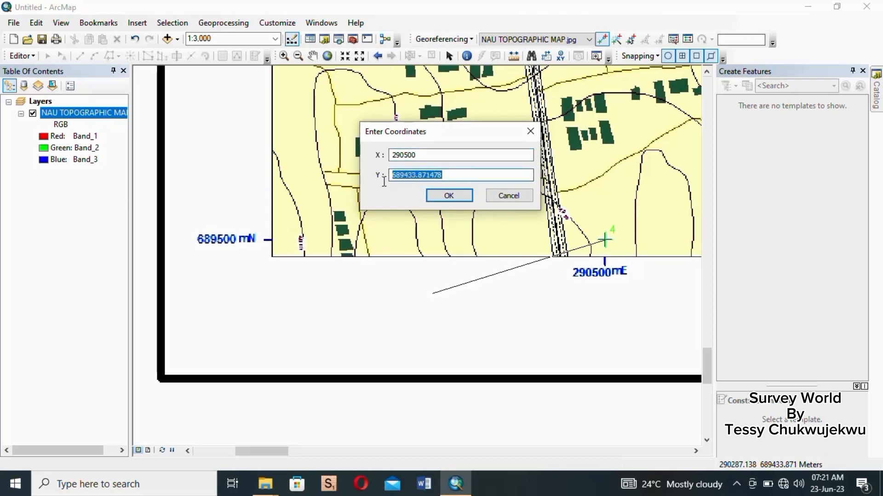
text(689500)
click(450, 195)
- Update the georeferencing to save the transformation to the map image
scroll(461, 201, up, 3)
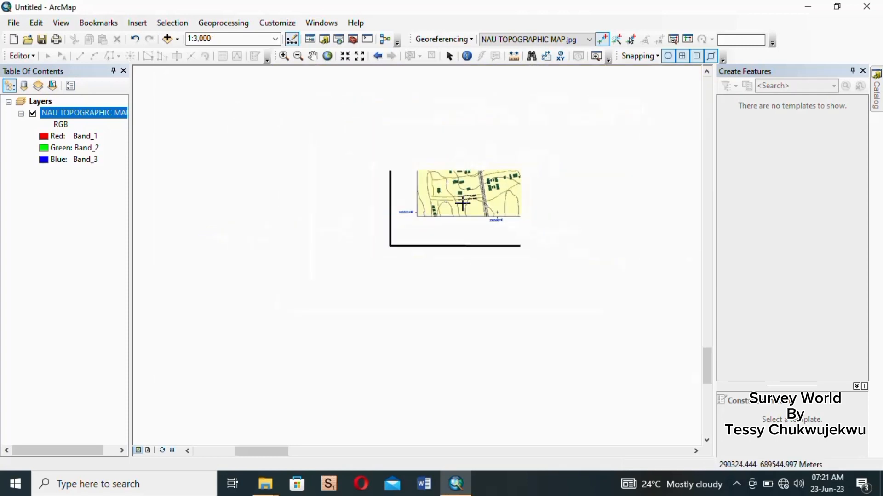
scroll(463, 203, up, 5)
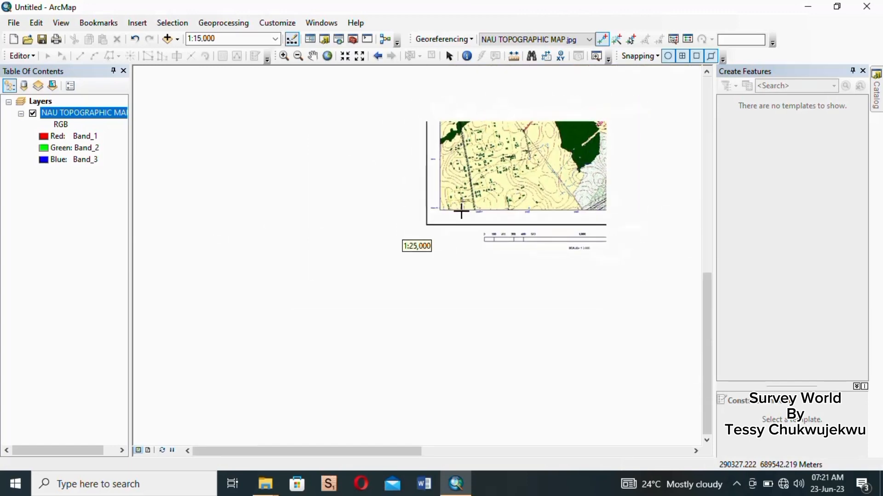
scroll(479, 204, up, 3)
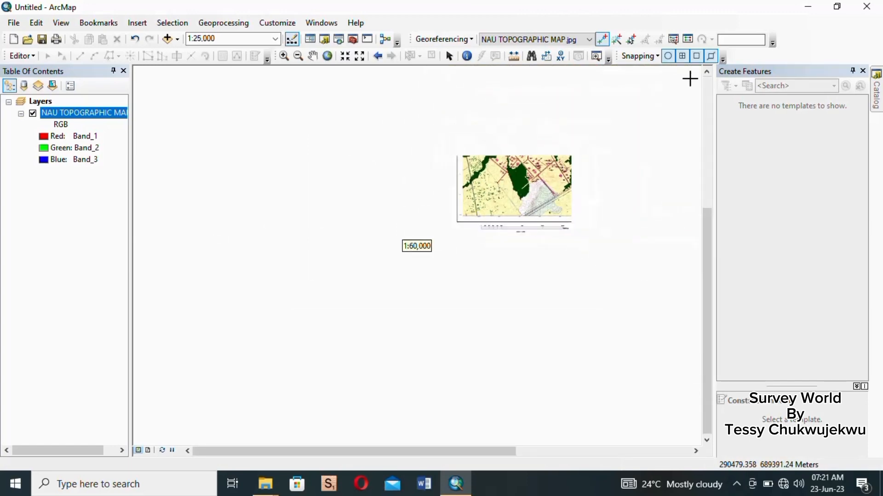
scroll(576, 69, down, 1)
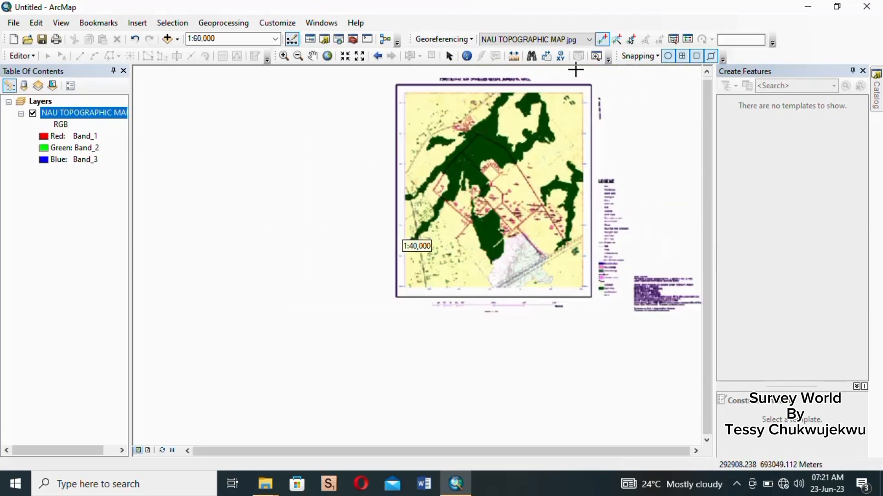
scroll(576, 70, down, 2)
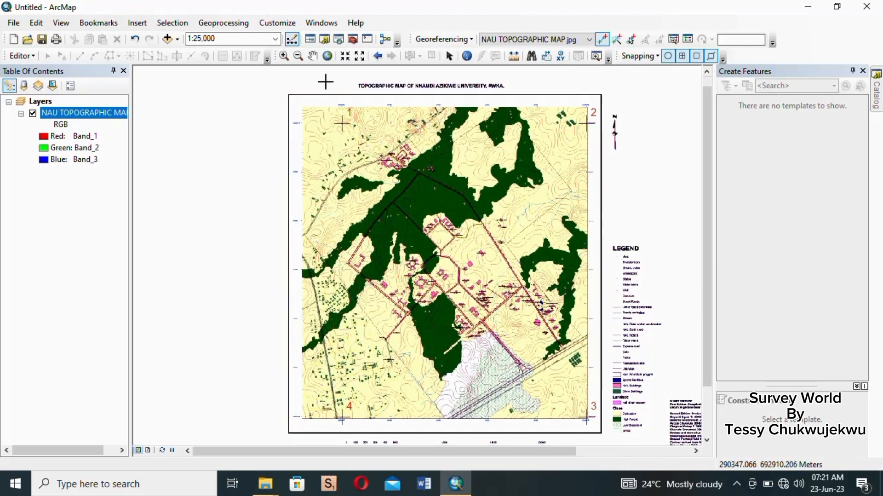
click(312, 56)
drag(506, 187, 463, 186)
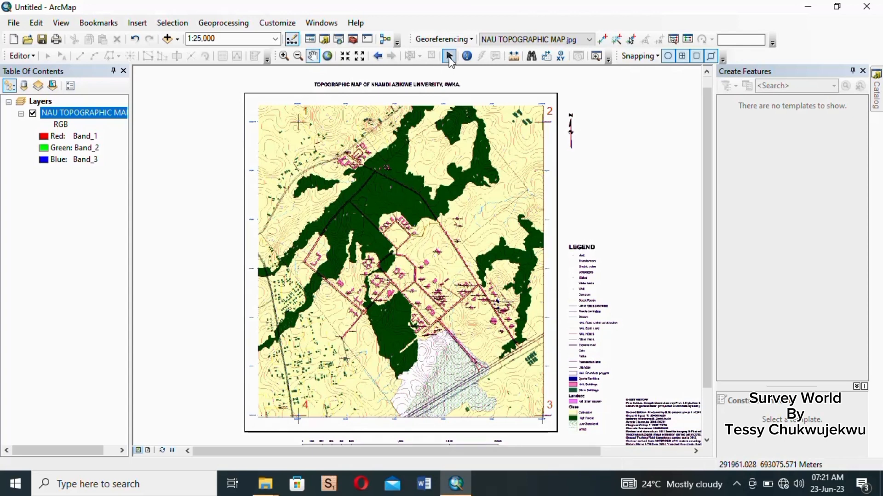
click(471, 40)
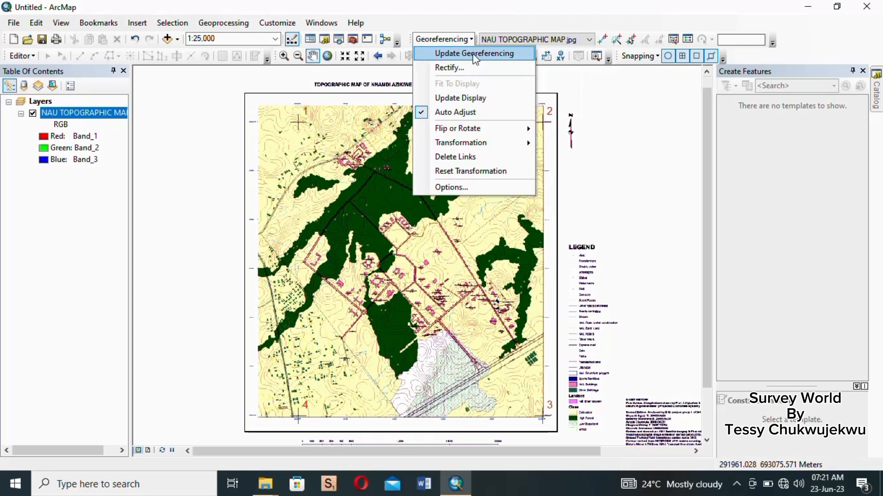
click(475, 54)
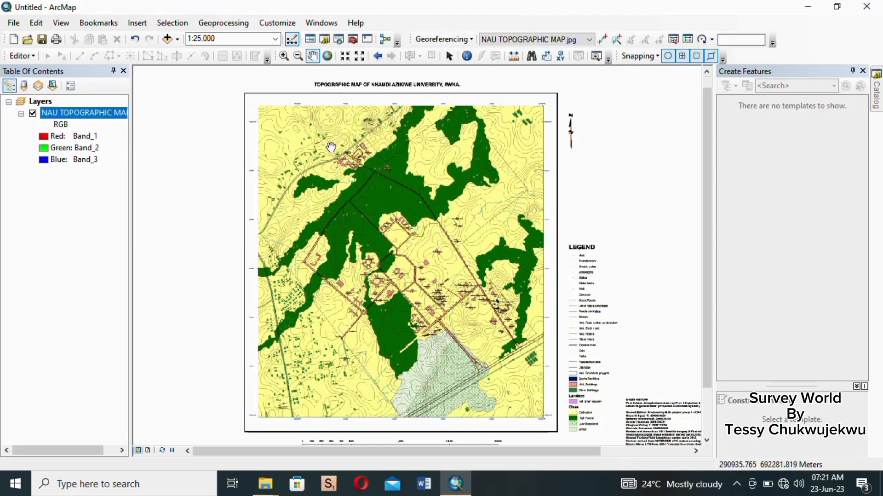
- Open the map layer's properties and examine its source extent and spatial reference, then close the dialog
right_click(105, 119)
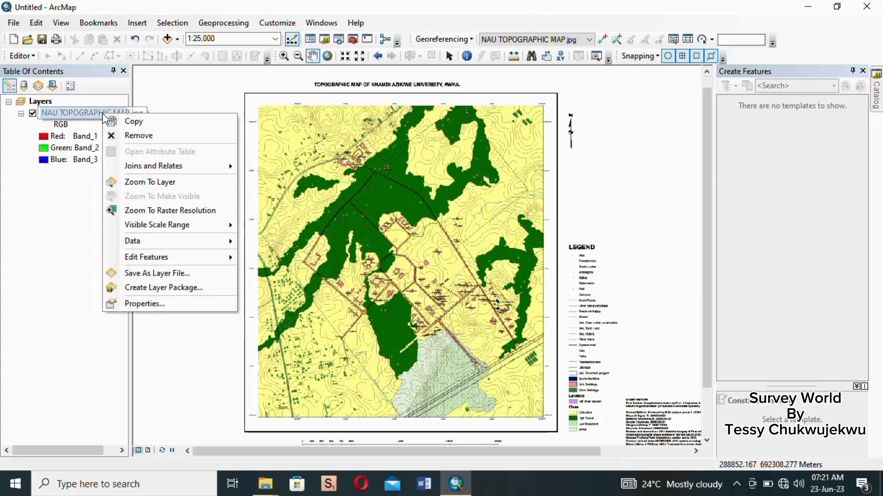
click(166, 305)
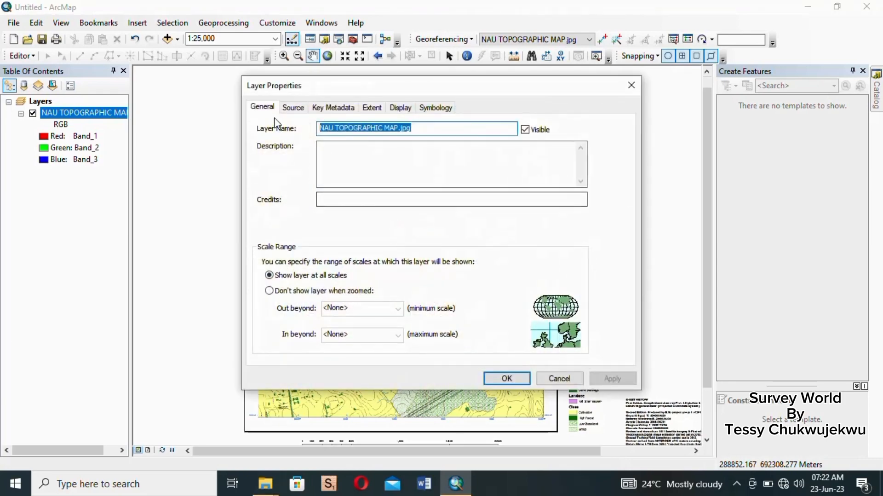
click(293, 107)
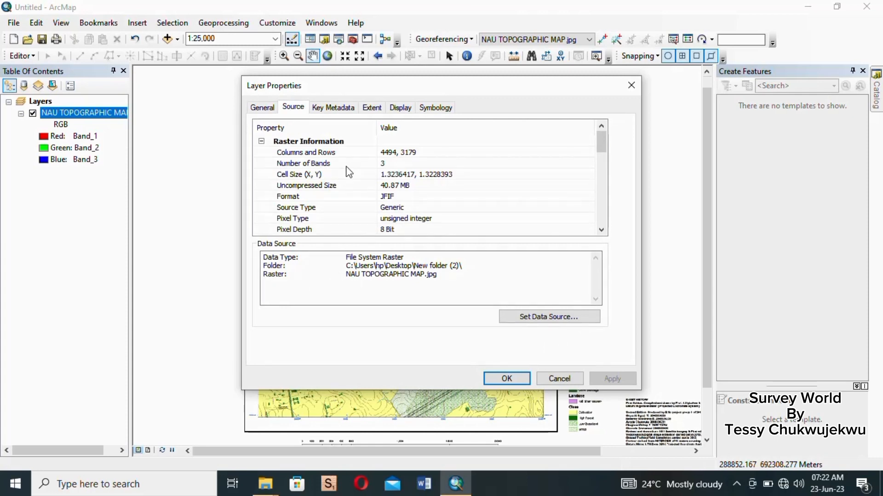
scroll(416, 183, down, 2)
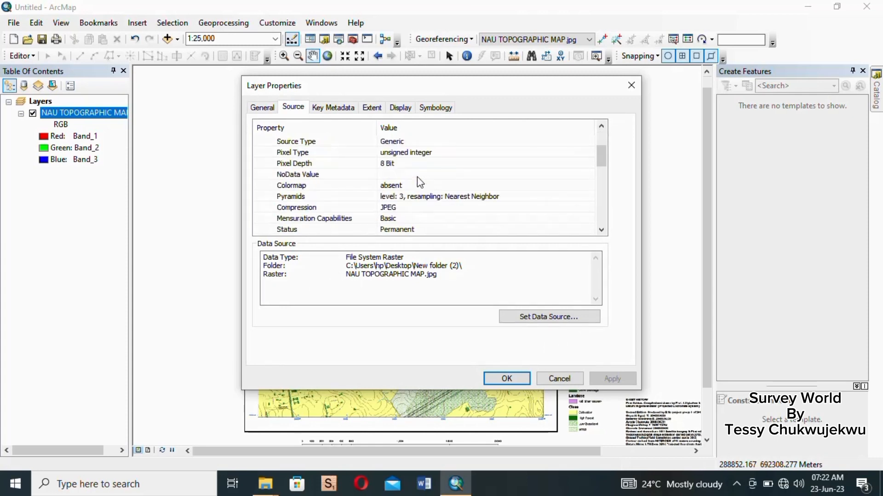
scroll(420, 184, down, 2)
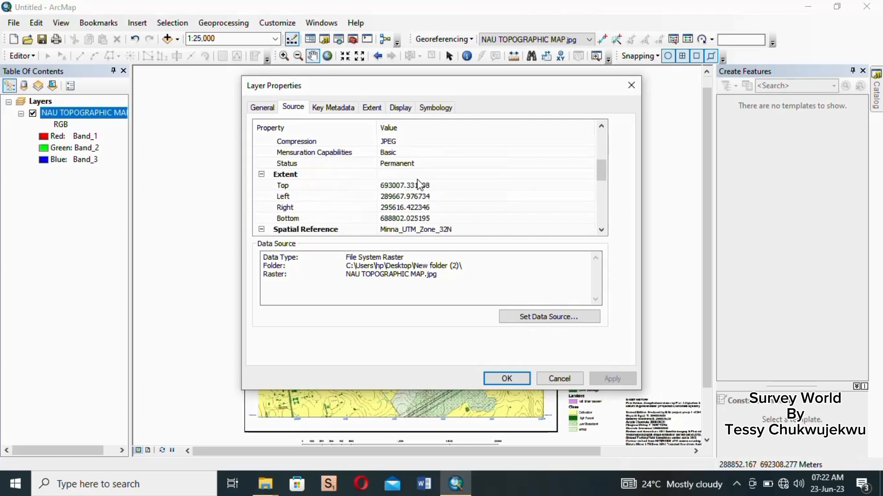
scroll(420, 184, down, 1)
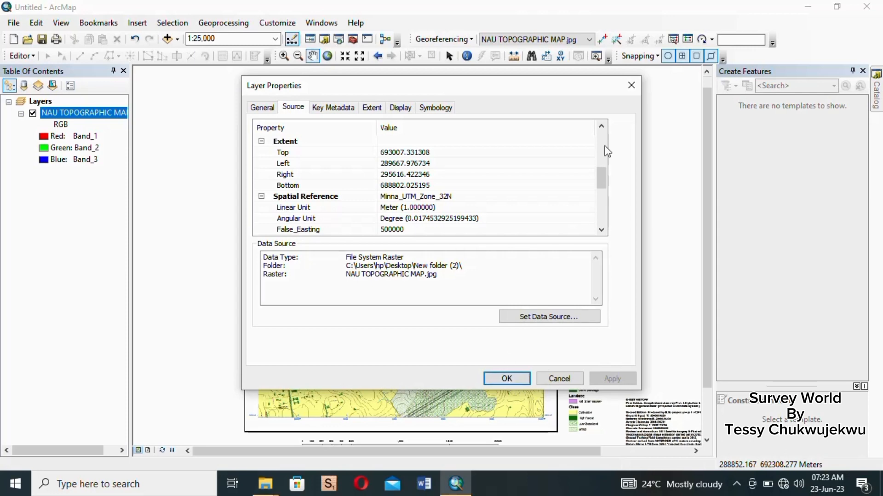
click(632, 86)
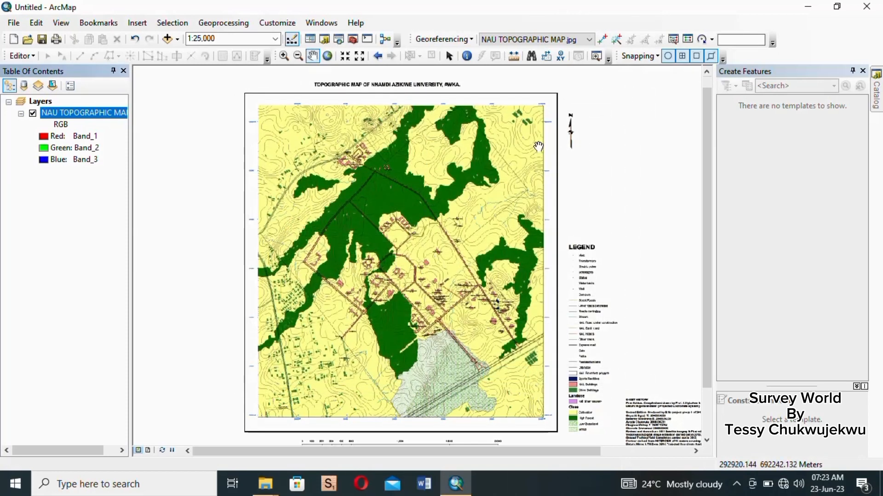